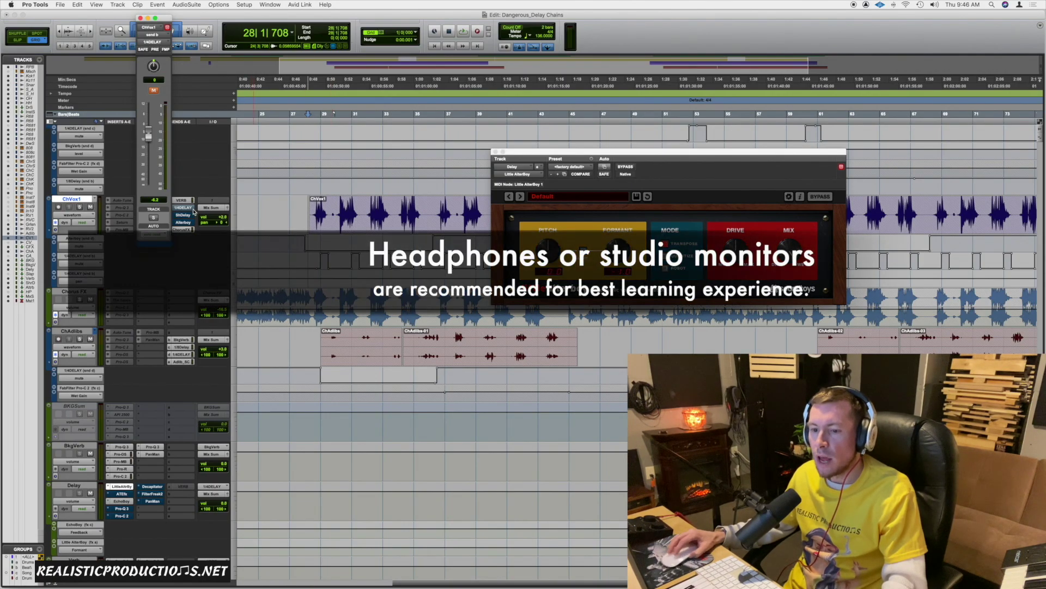
# Open the EchoBoy insert on the Delay track and move its window clear of the chorus vocal clip.
pyautogui.click(69, 486)
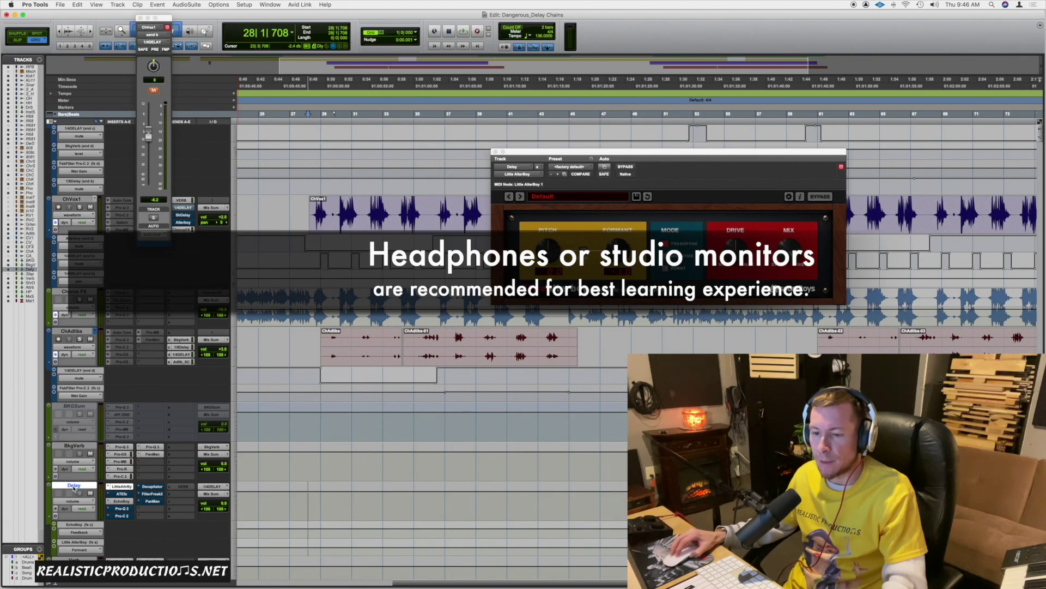
pyautogui.click(122, 502)
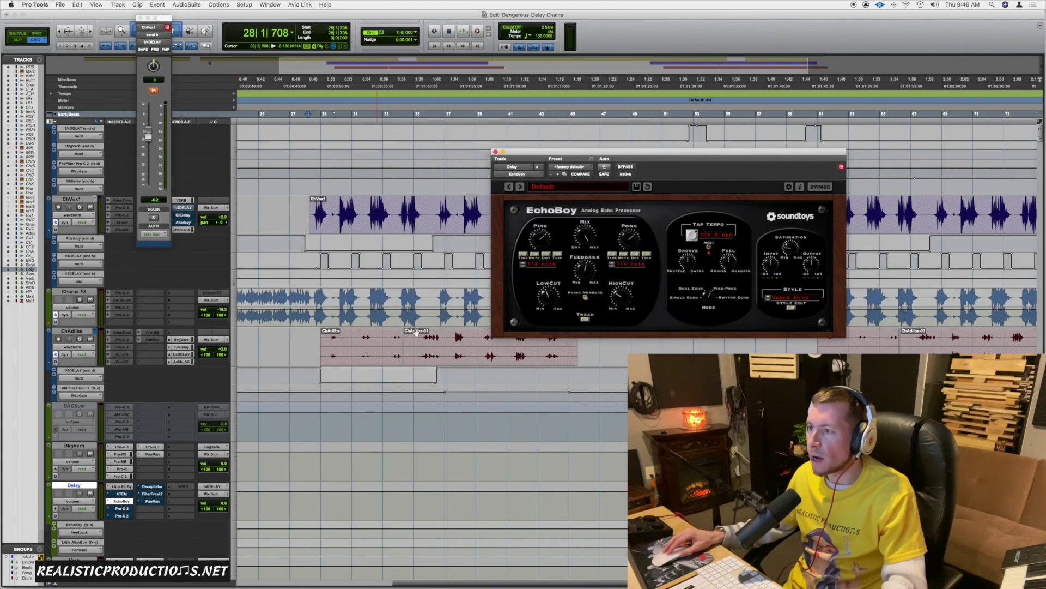
pyautogui.moveTo(592, 154); pyautogui.dragTo(530, 173)
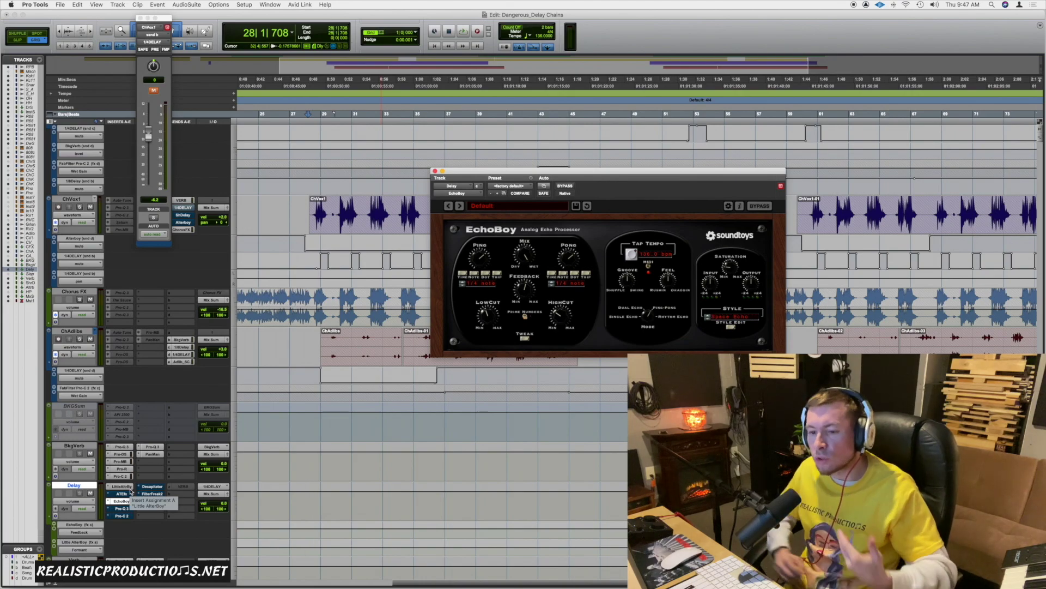
# Open Little AlterBoy on the Delay track and play the ChVox1 track soloed from just before its first clip.
pyautogui.click(129, 490)
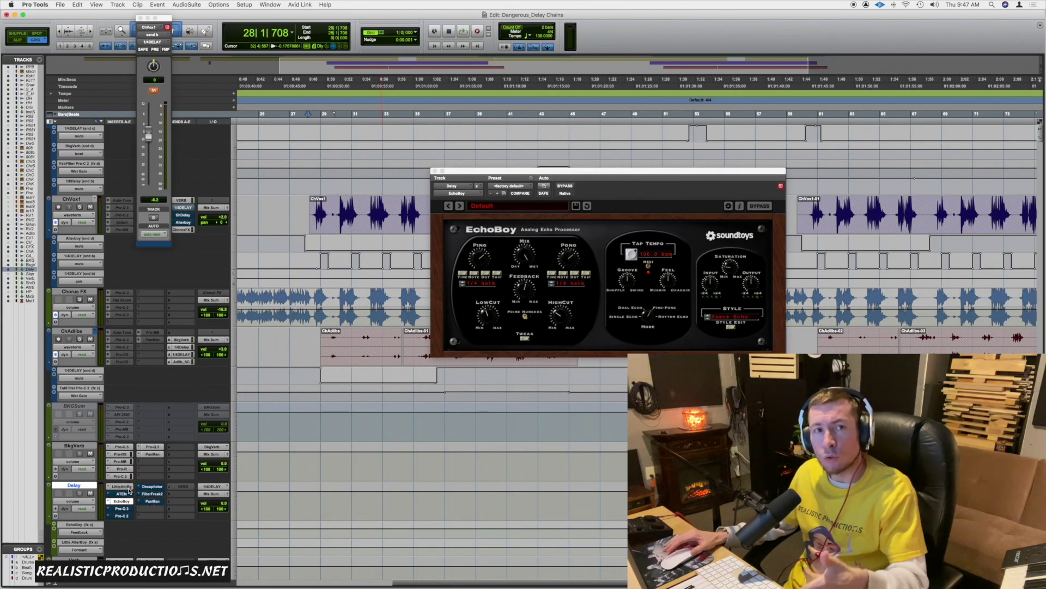
pyautogui.click(129, 490)
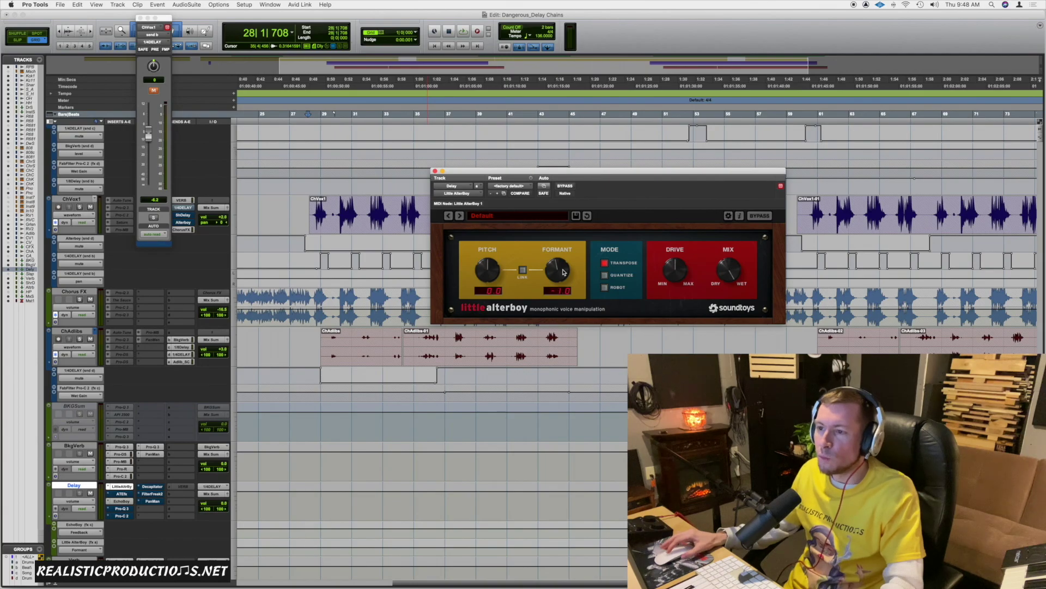
pyautogui.click(308, 204)
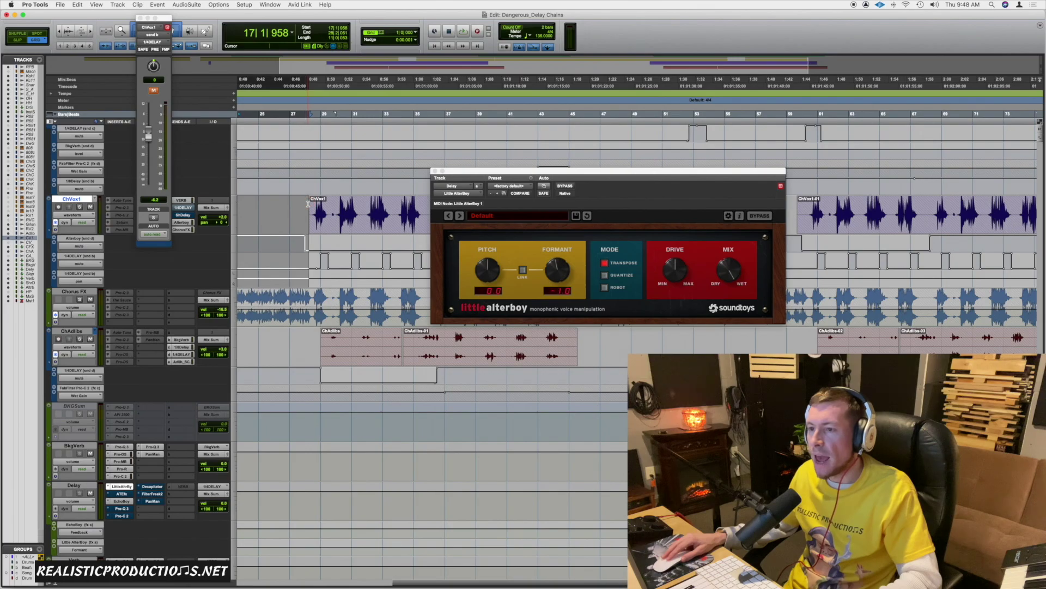
pyautogui.click(308, 204)
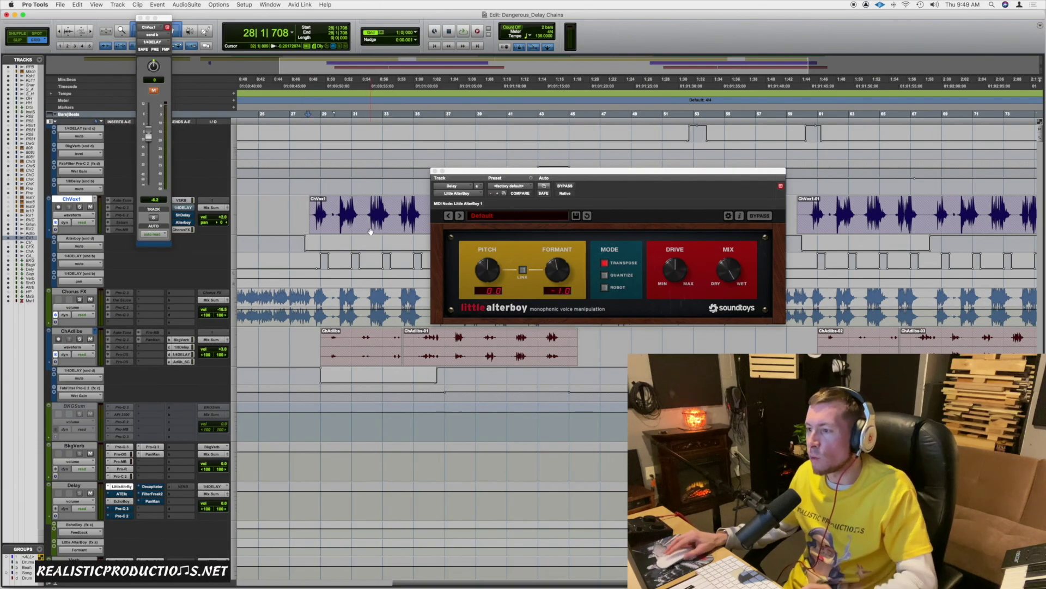
pyautogui.press('space')
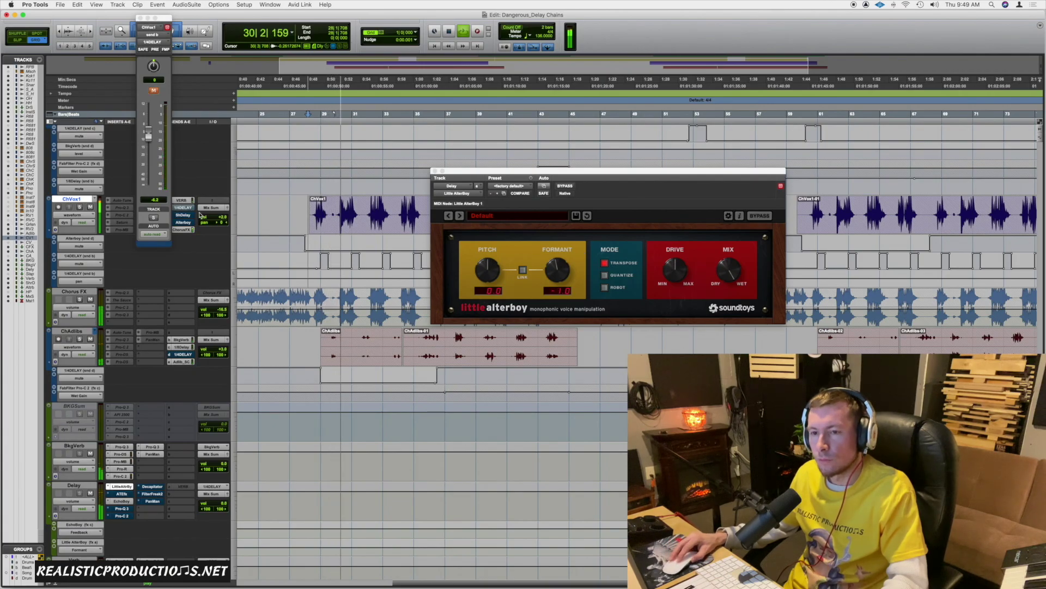
pyautogui.click(81, 208)
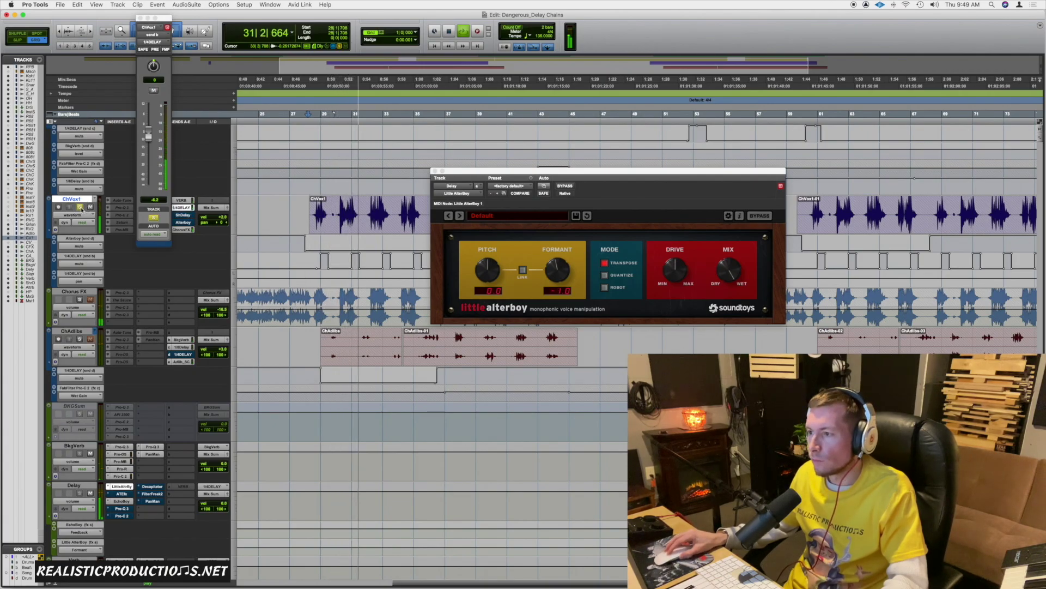
# Raise the Little AlterBoy formant to about 4.8 during playback and unsolo ChVox1.
pyautogui.moveTo(556, 269); pyautogui.dragTo(563, 227)
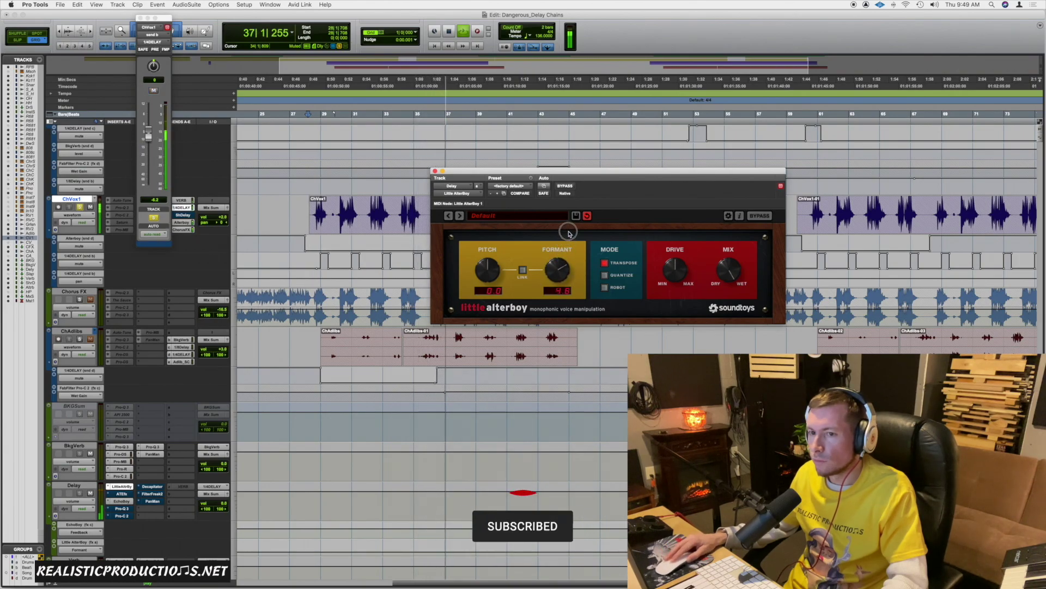
pyautogui.click(80, 208)
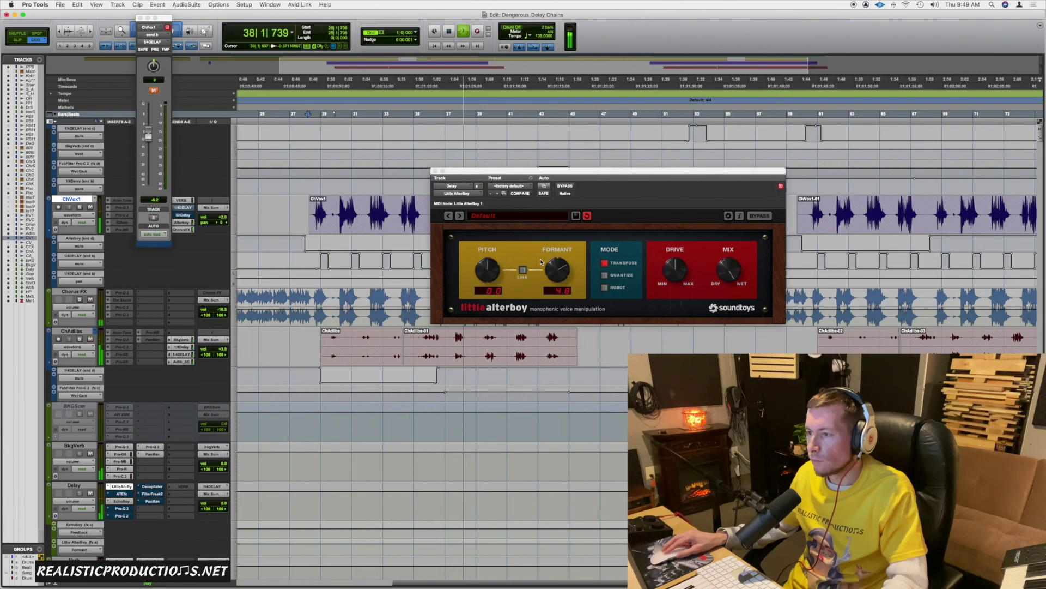
# Lower the Little AlterBoy formant to about -5.9, stop playback and bring the formant back to -1.0.
pyautogui.moveTo(557, 270); pyautogui.dragTo(557, 307)
pyautogui.click(558, 299)
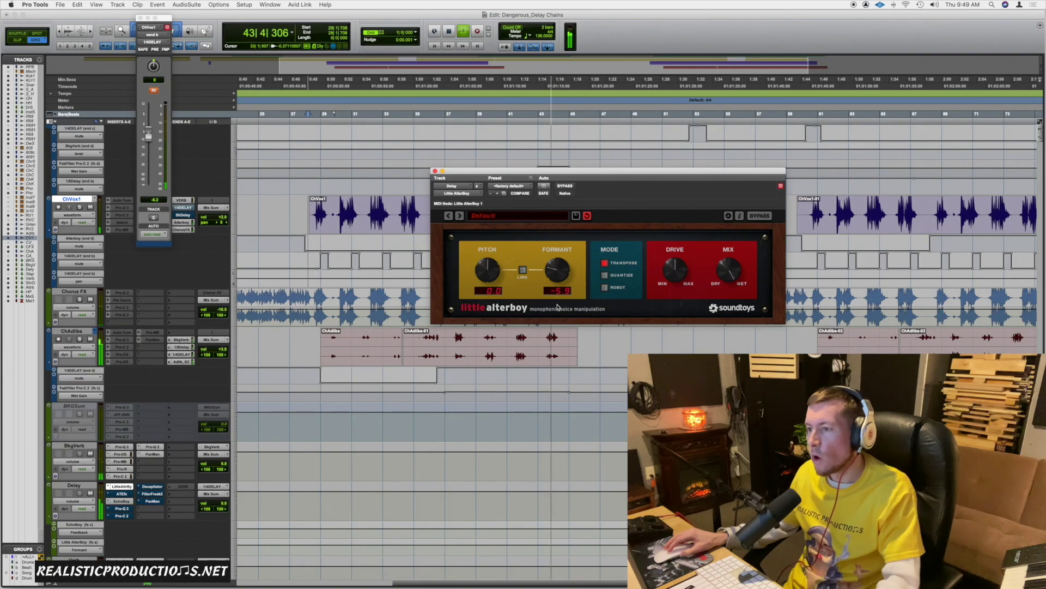
pyautogui.press('space')
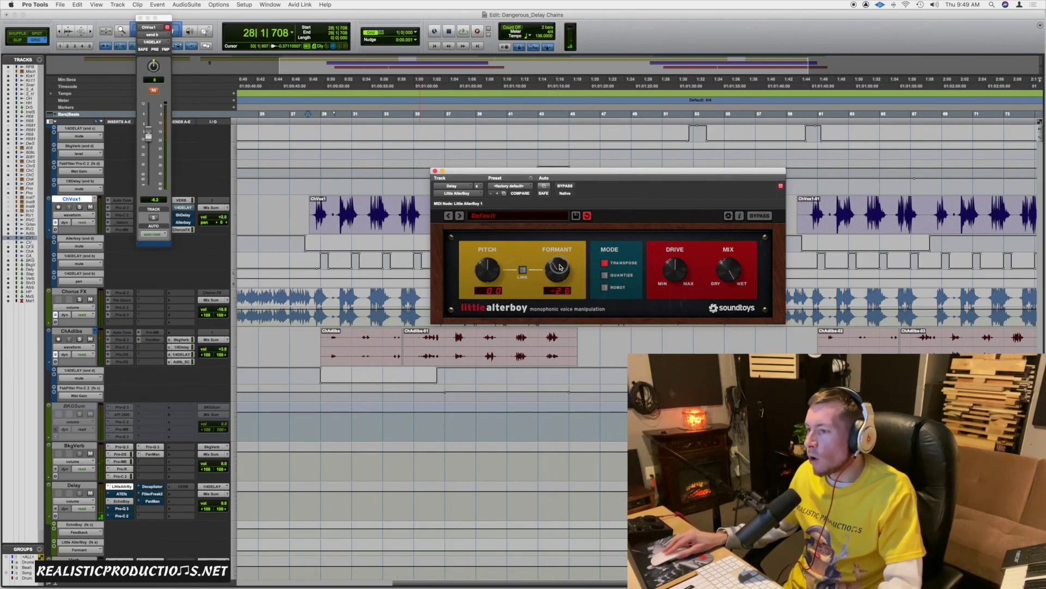
pyautogui.moveTo(561, 265); pyautogui.dragTo(560, 275)
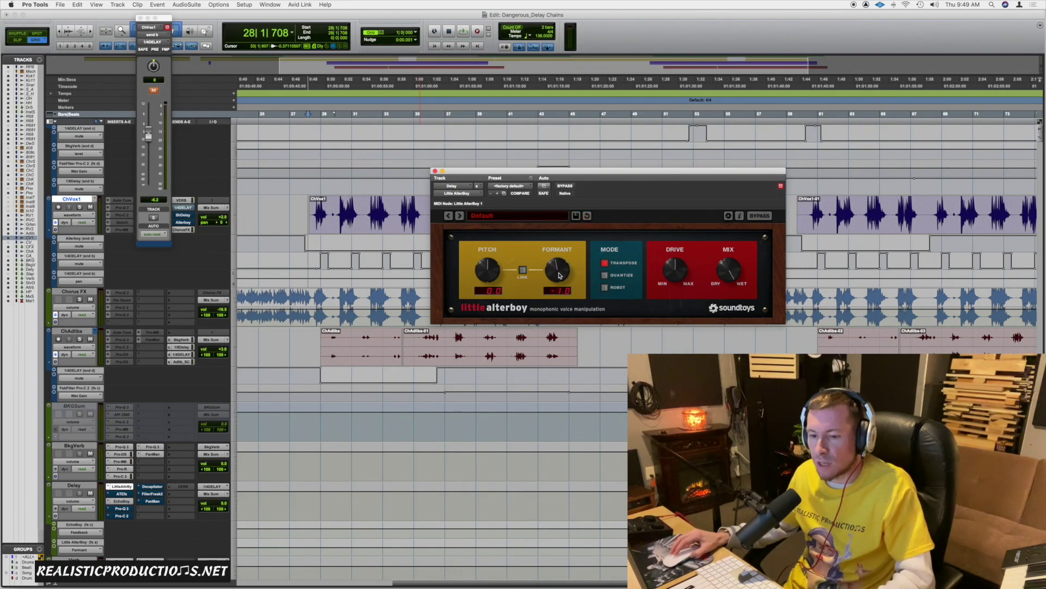
# Draw a curve in the Delay track's Little AlterBoy formant automation lane that dips and rises from about bar 28.
pyautogui.click(74, 554)
pyautogui.scroll(-1, 295, 522)
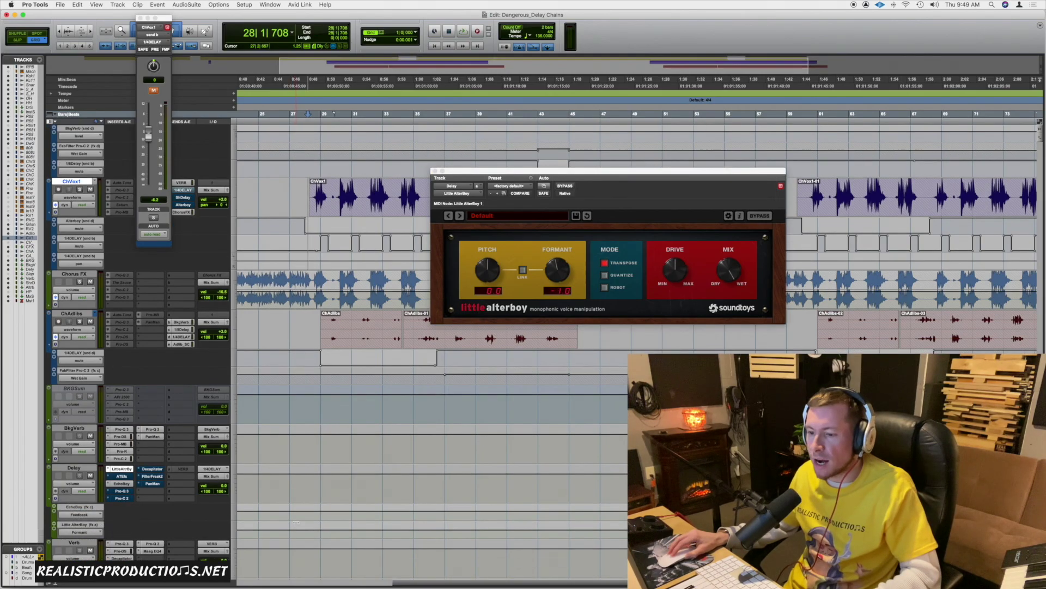
pyautogui.click(315, 512)
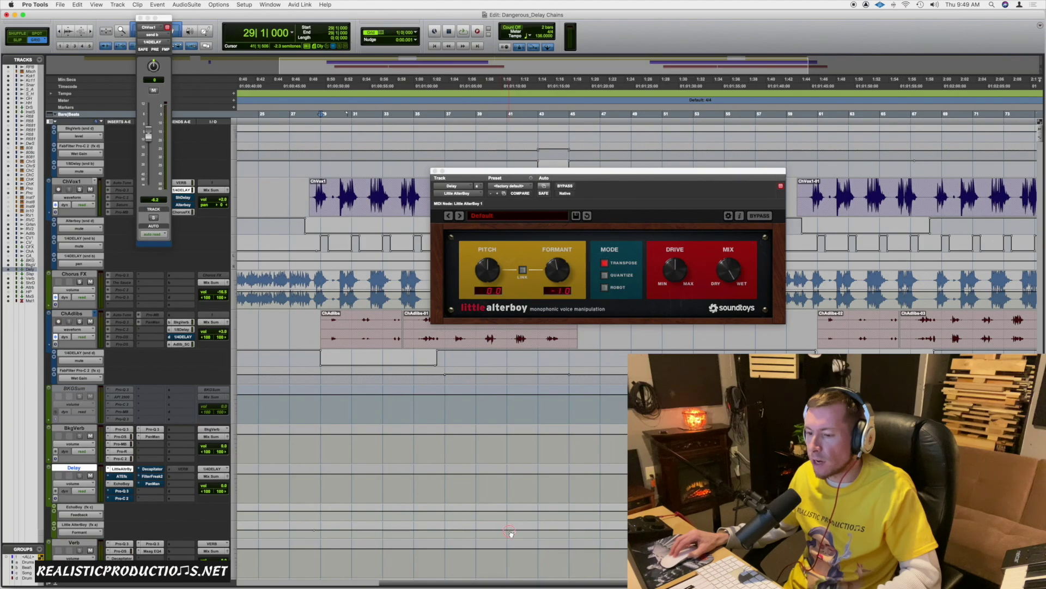
pyautogui.moveTo(320, 532); pyautogui.dragTo(319, 532)
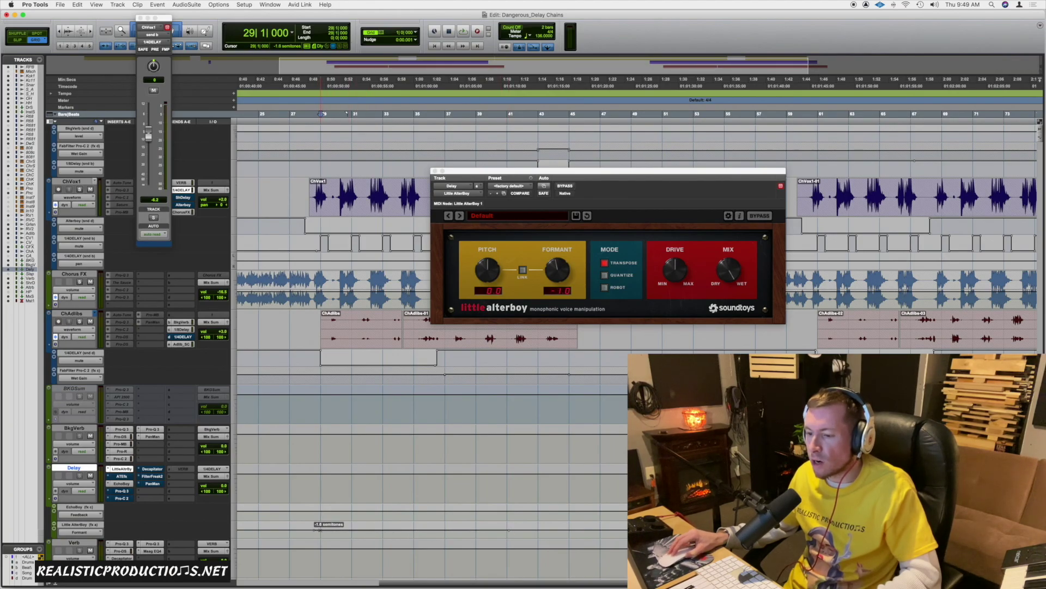
pyautogui.moveTo(353, 532); pyautogui.dragTo(351, 533)
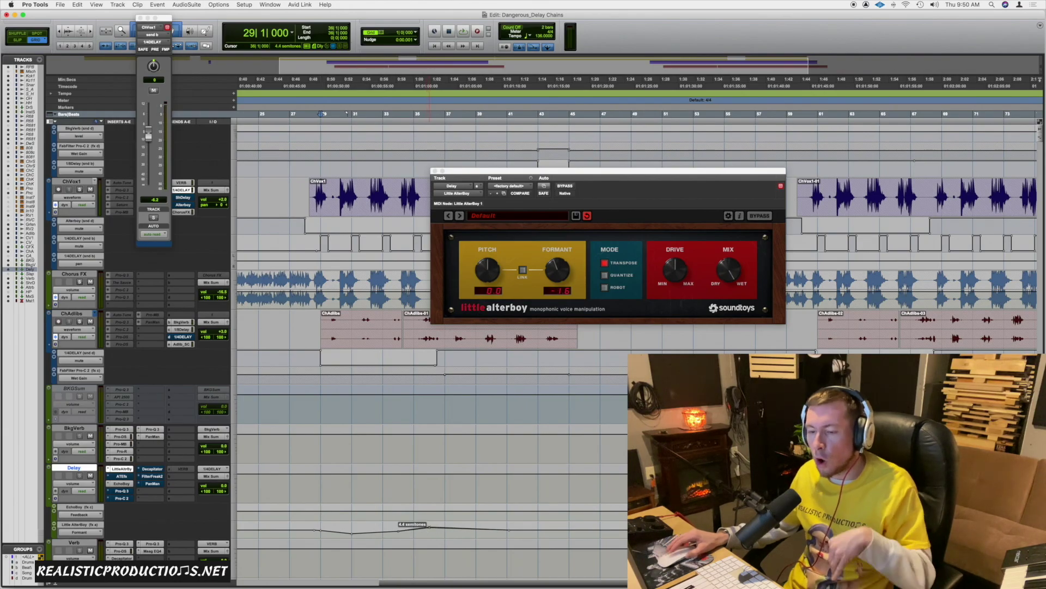
# Play the song from bar 28 to hear the formant automation, and stop playback.
pyautogui.click(306, 530)
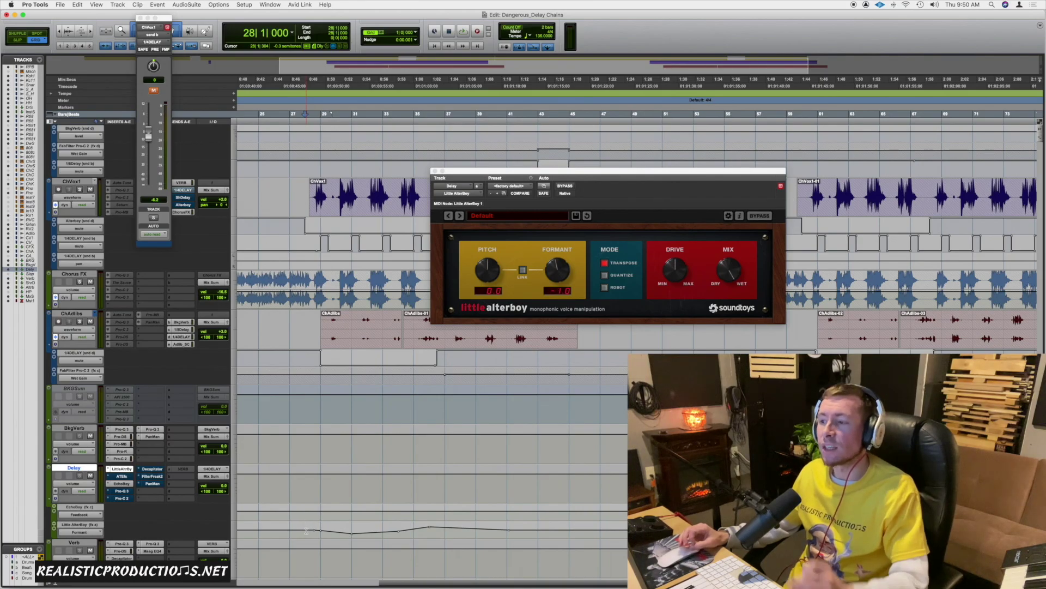
pyautogui.press('space')
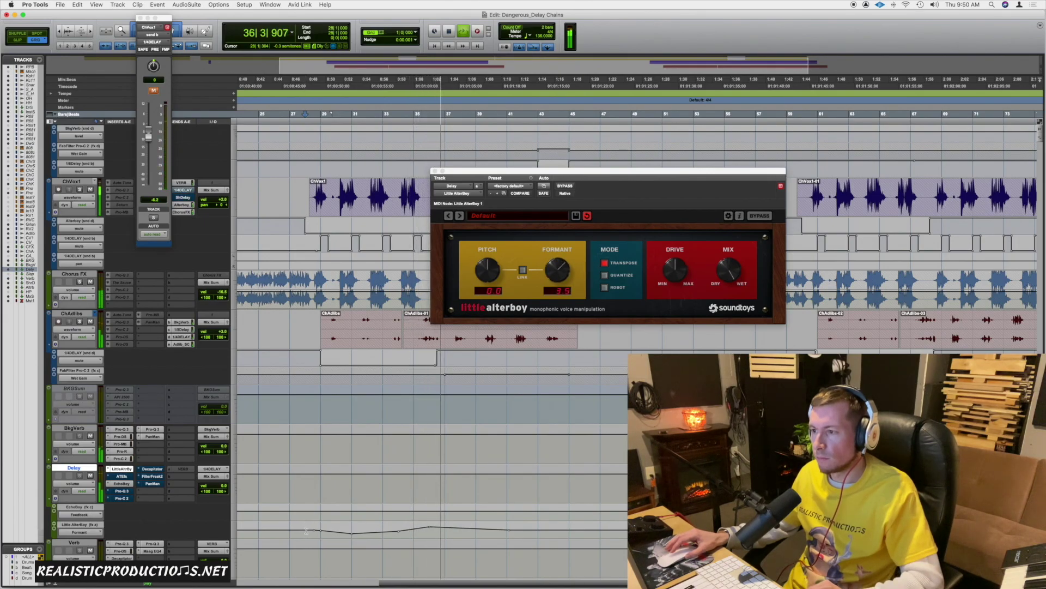
pyautogui.press('space')
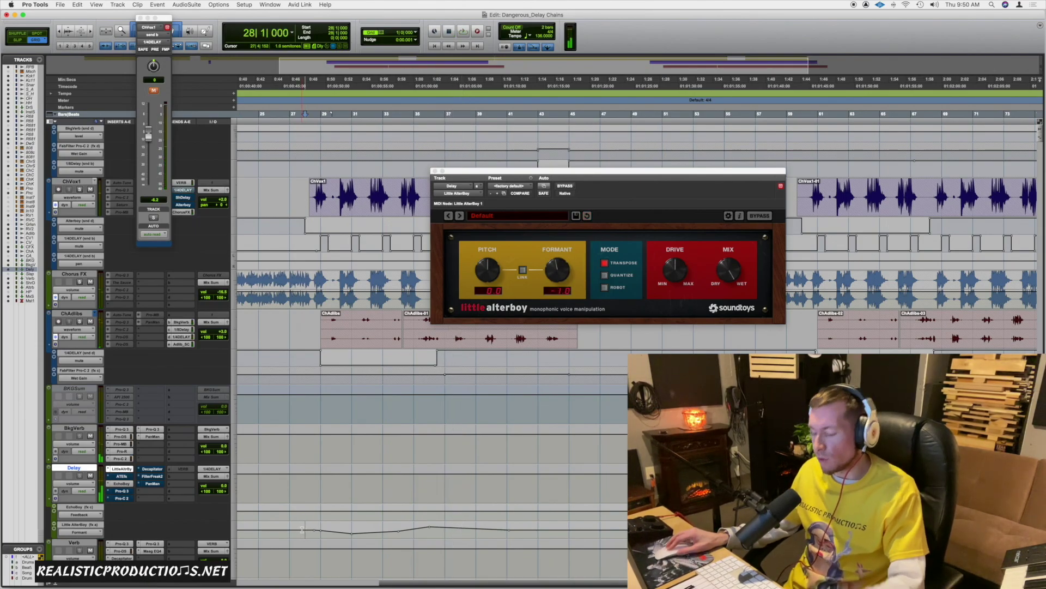
# Delete the drawn formant automation between bar 28 and about bar 44, and place the edit cursor at bar 29.
pyautogui.moveTo(298, 528); pyautogui.dragTo(549, 534)
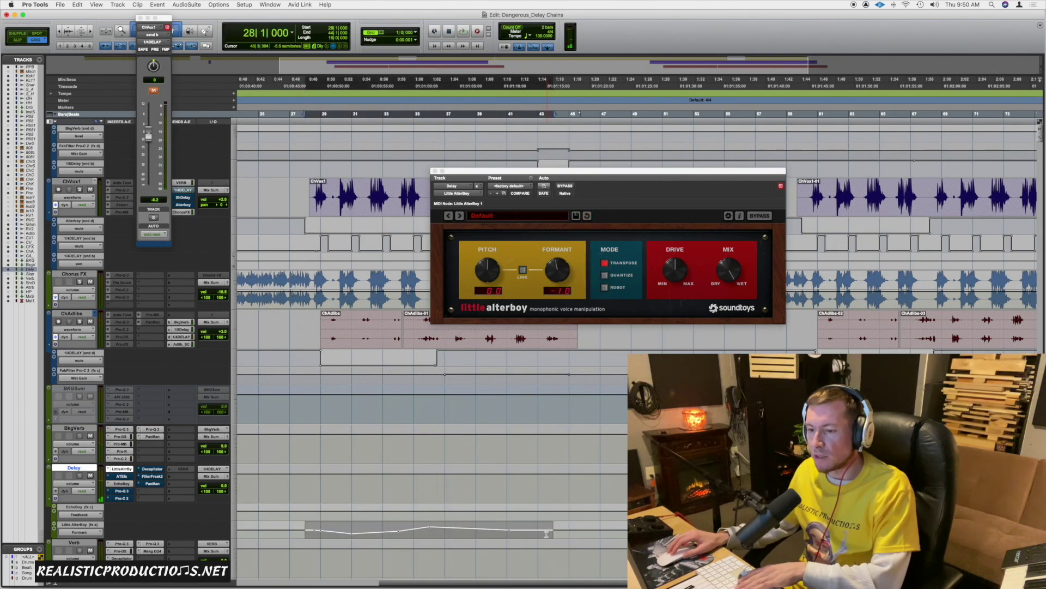
pyautogui.click(320, 525)
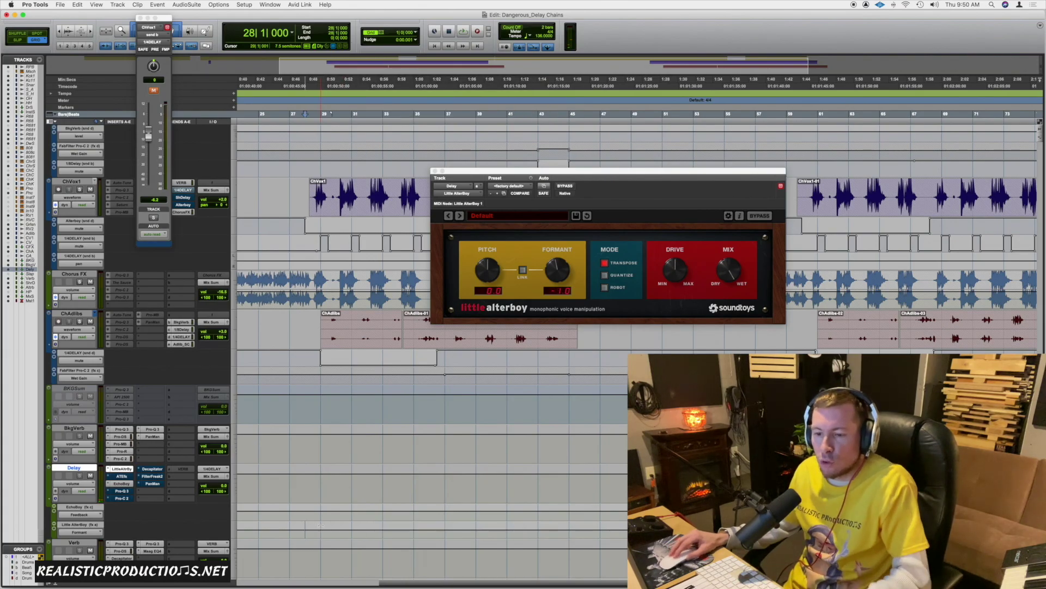
pyautogui.click(319, 529)
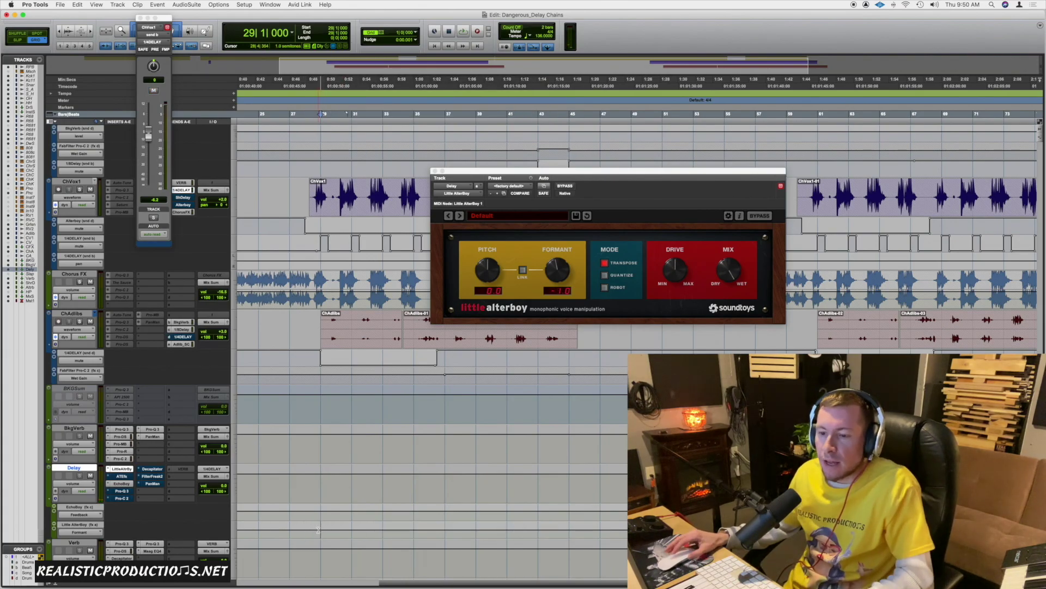
# Open Auto-Tune EFX 3 on the Delay track, play the chorus vocal and set the retune speed to 12.
pyautogui.click(121, 476)
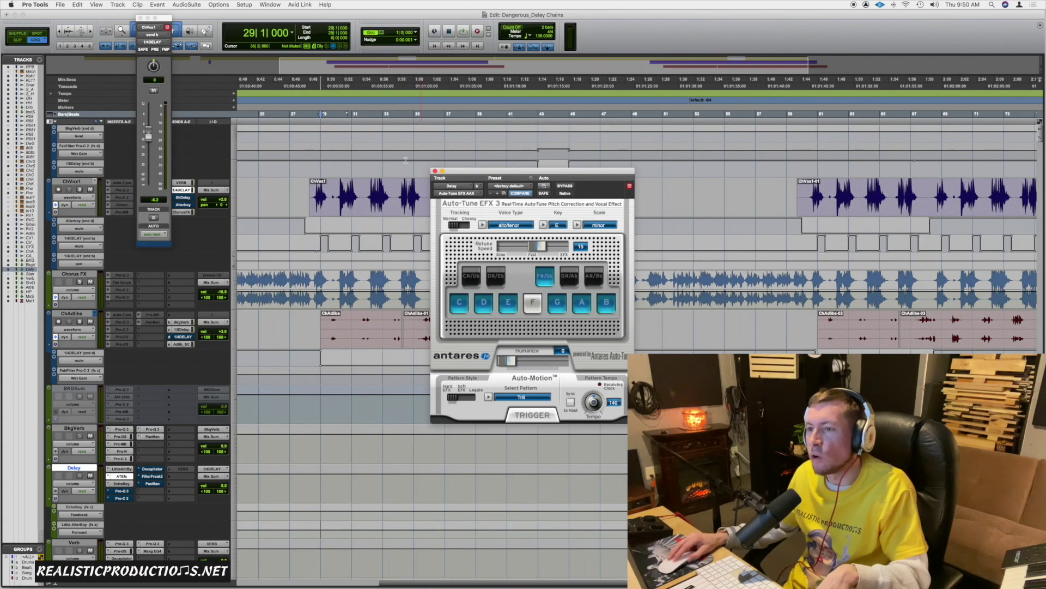
pyautogui.scroll(-1, 313, 189)
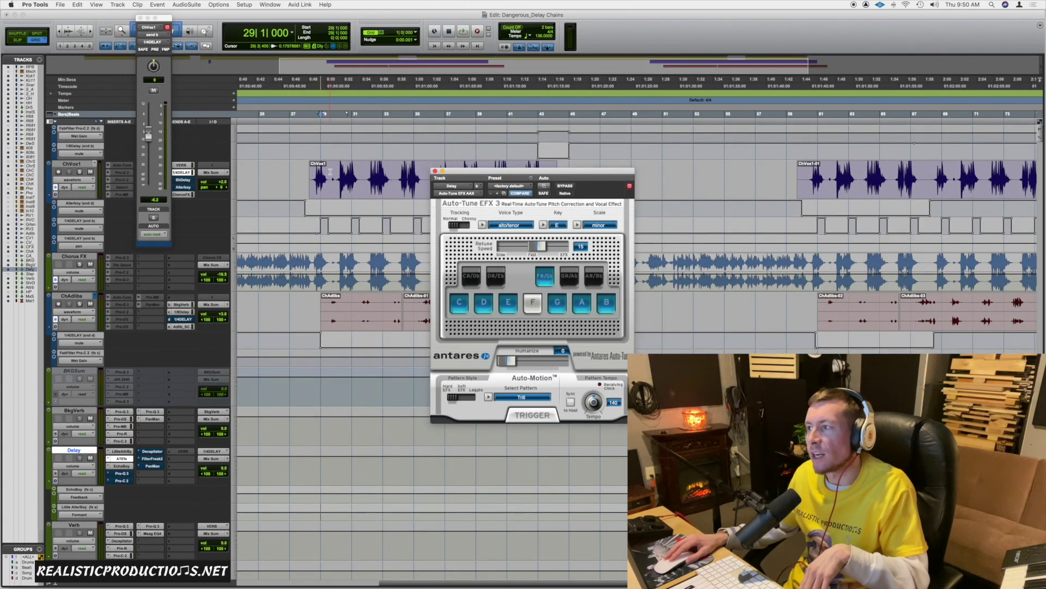
pyautogui.click(337, 170)
pyautogui.press('space')
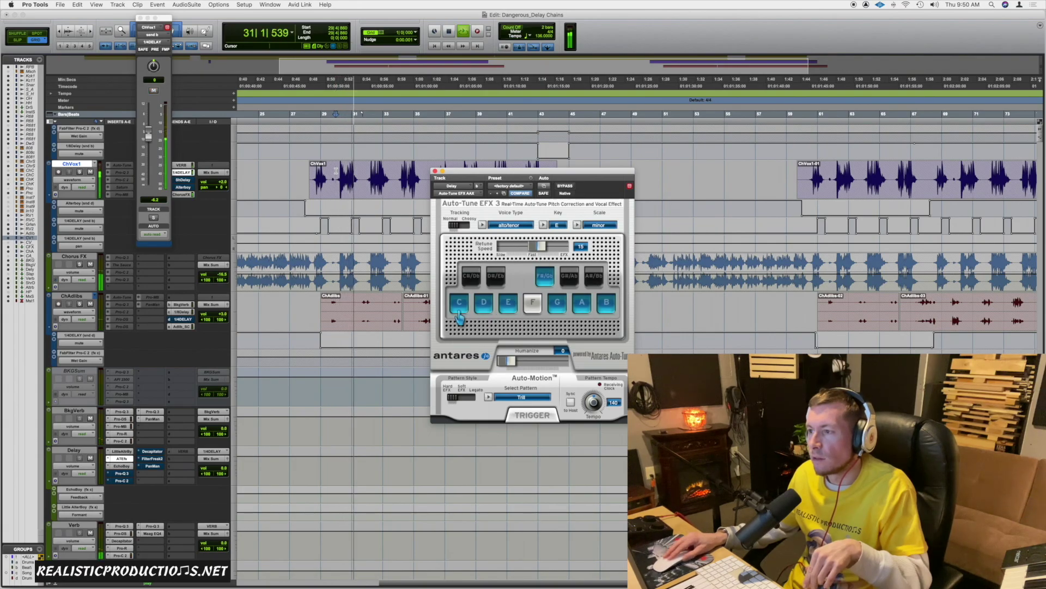
pyautogui.moveTo(543, 247); pyautogui.dragTo(540, 246)
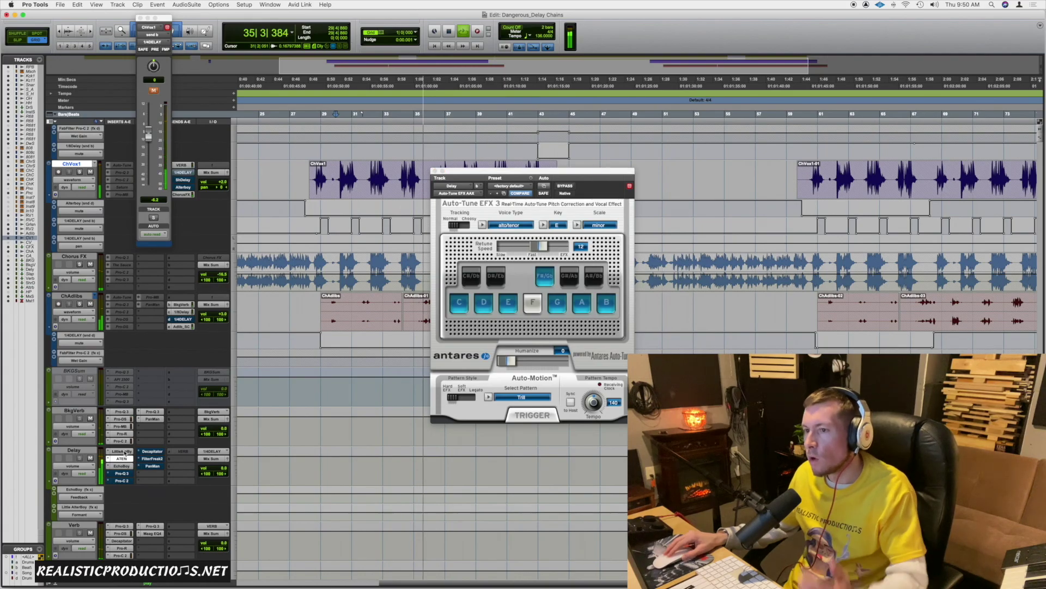
# Bring up Little AlterBoy on the Delay track again and stop playback.
pyautogui.click(121, 451)
pyautogui.press('space')
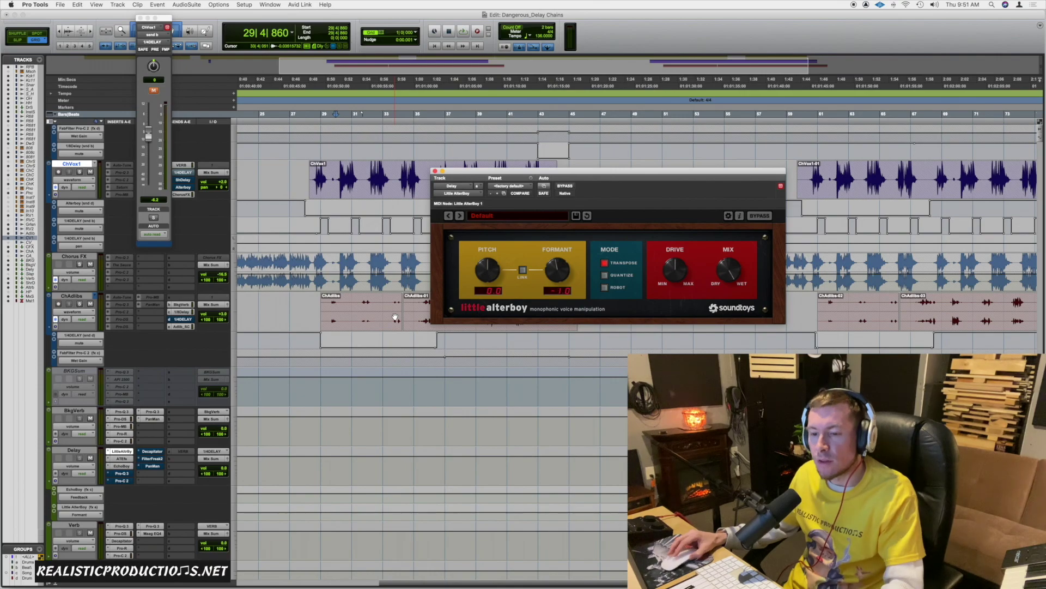
# Return to Auto-Tune EFX 3, play the chorus vocal, try retune speed 0 and settle on 14.
pyautogui.click(130, 459)
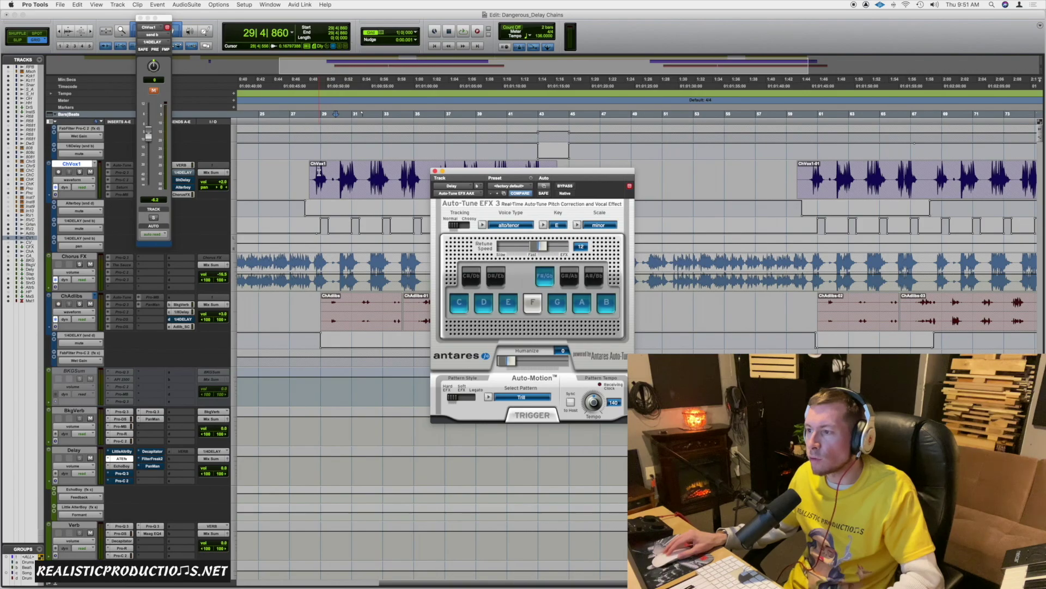
pyautogui.press('space')
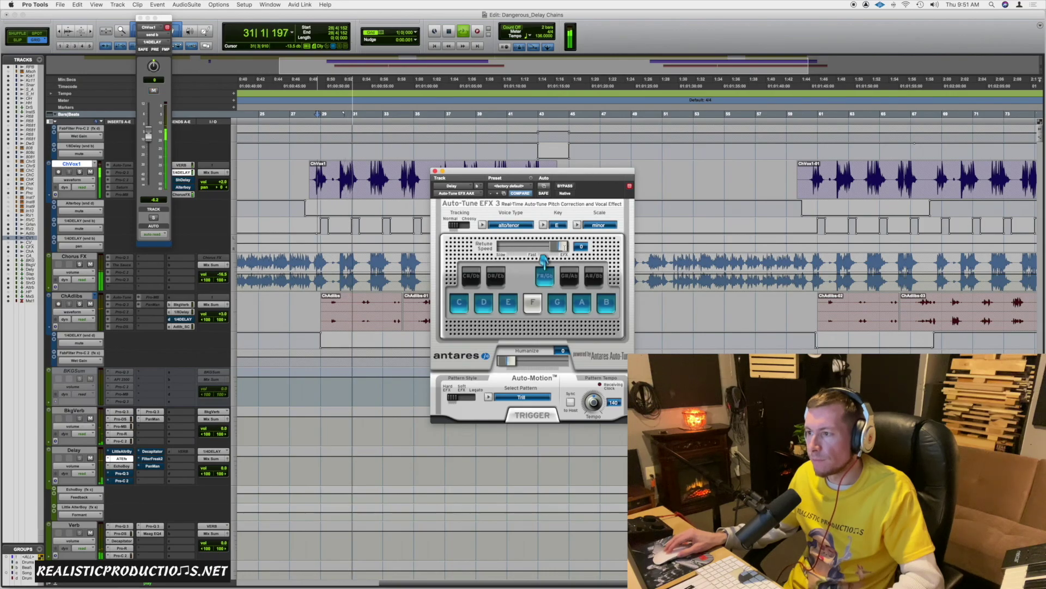
pyautogui.moveTo(562, 247); pyautogui.dragTo(543, 248)
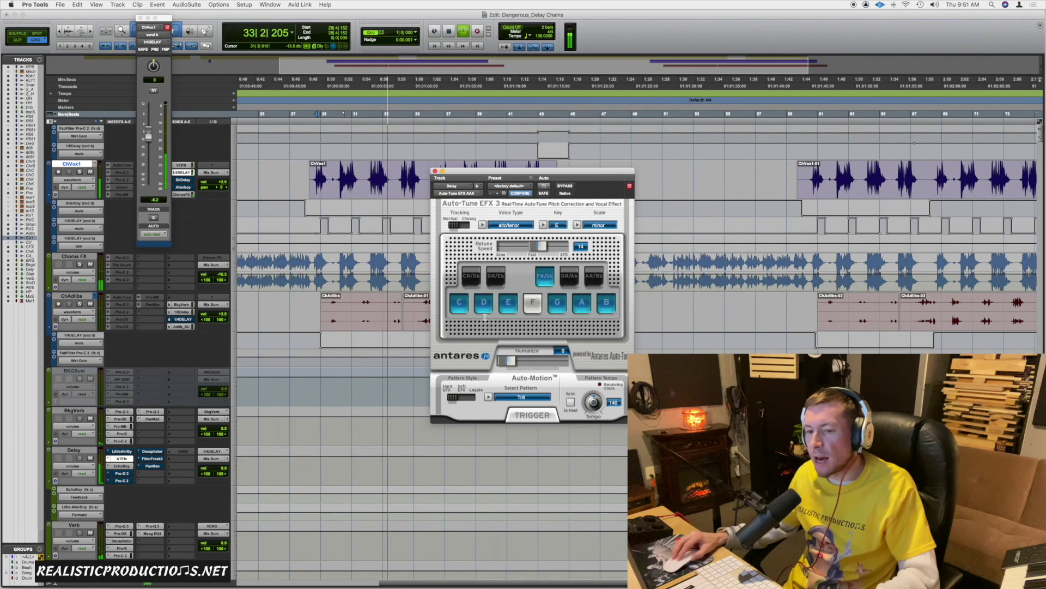
pyautogui.press('space')
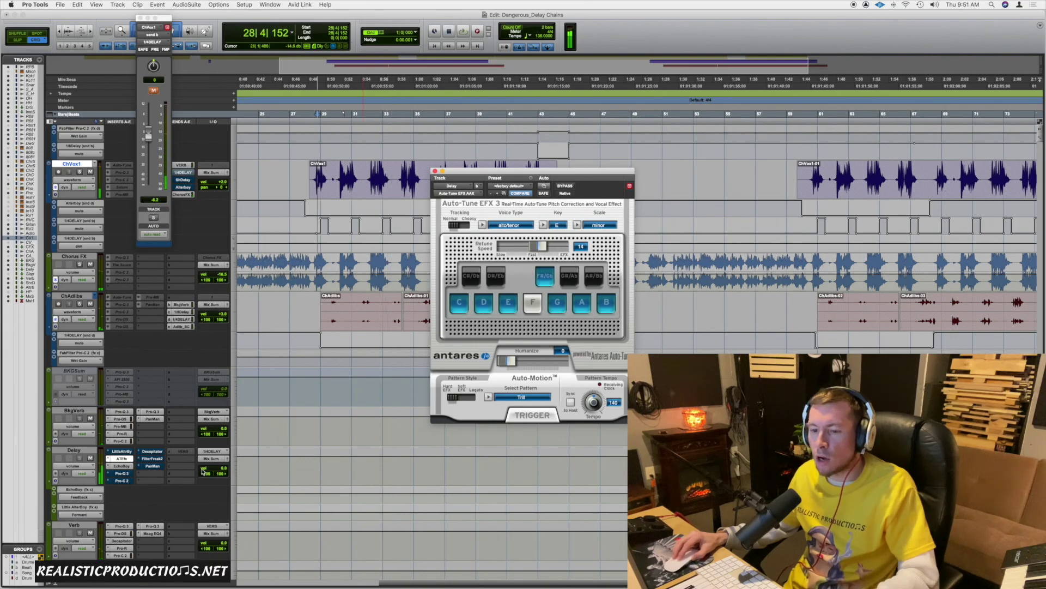
# Open EchoBoy on the Delay track, adjust its low cut and high cut, and set the input level to 7.2 dB.
pyautogui.click(121, 466)
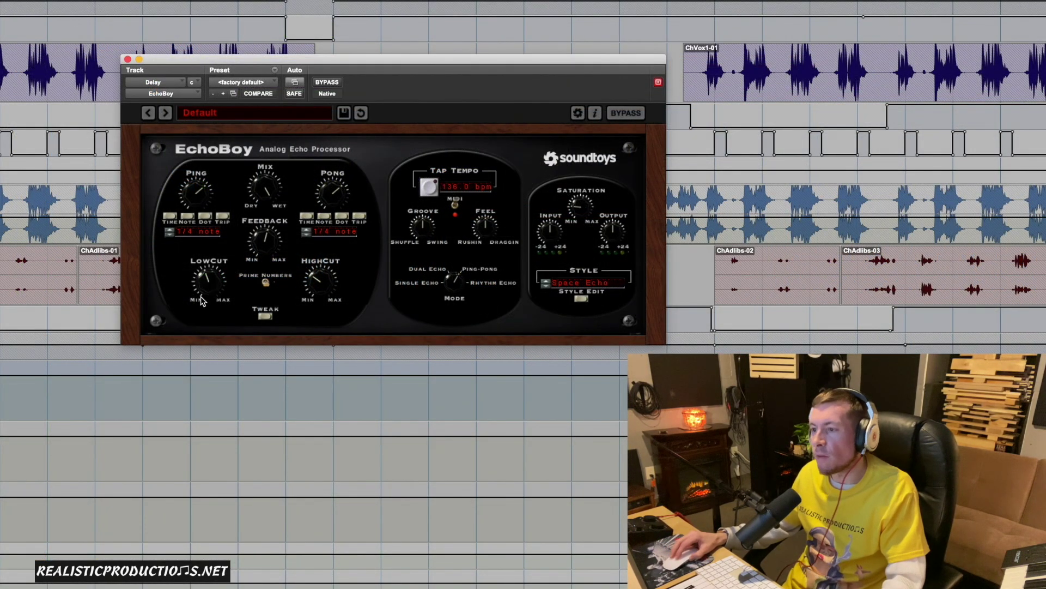
pyautogui.moveTo(202, 287); pyautogui.dragTo(203, 289)
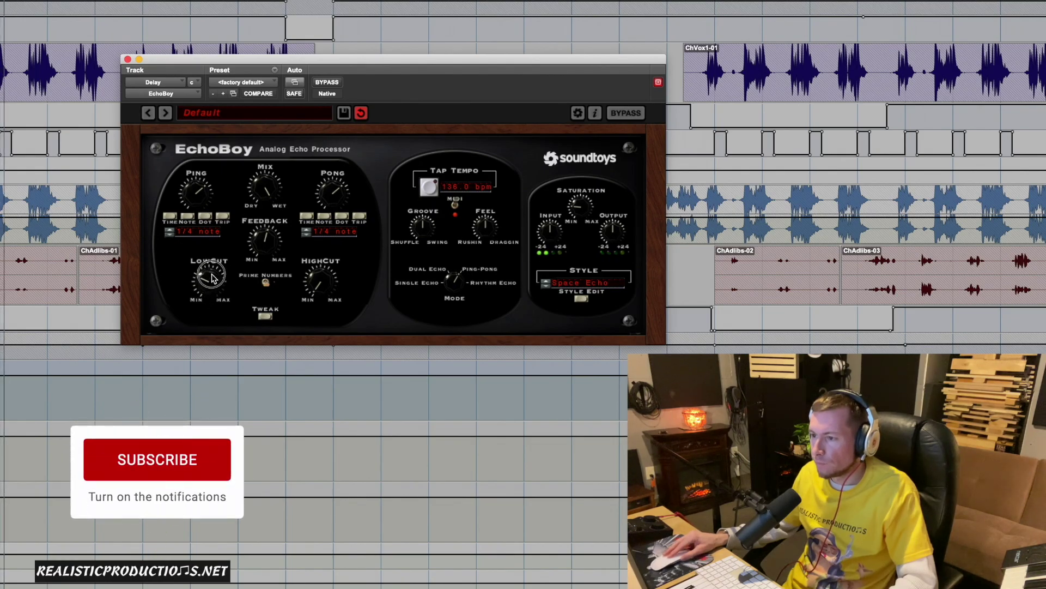
pyautogui.moveTo(330, 274); pyautogui.dragTo(324, 289)
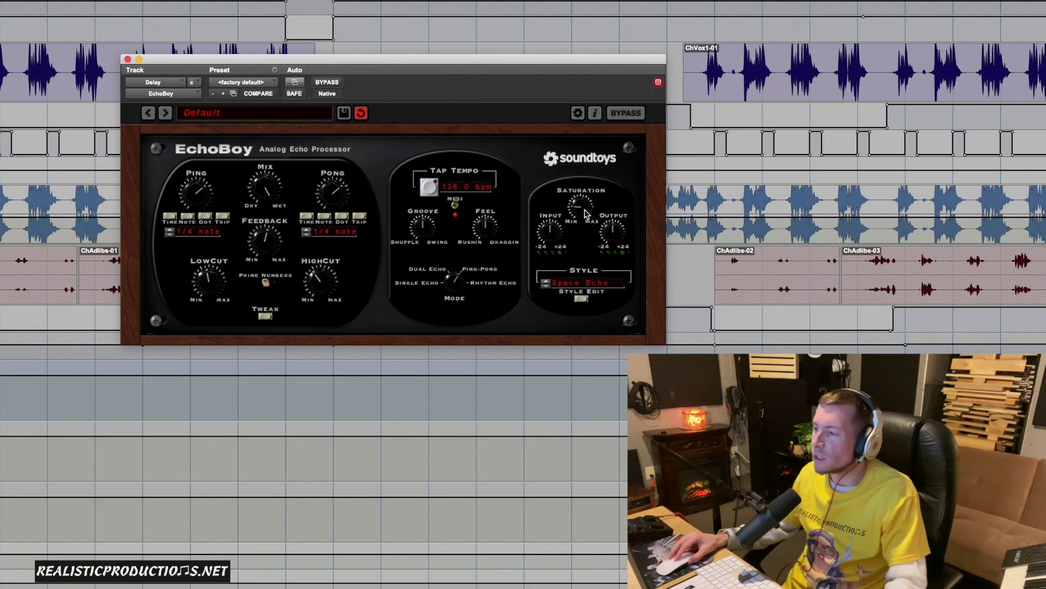
pyautogui.click(563, 233)
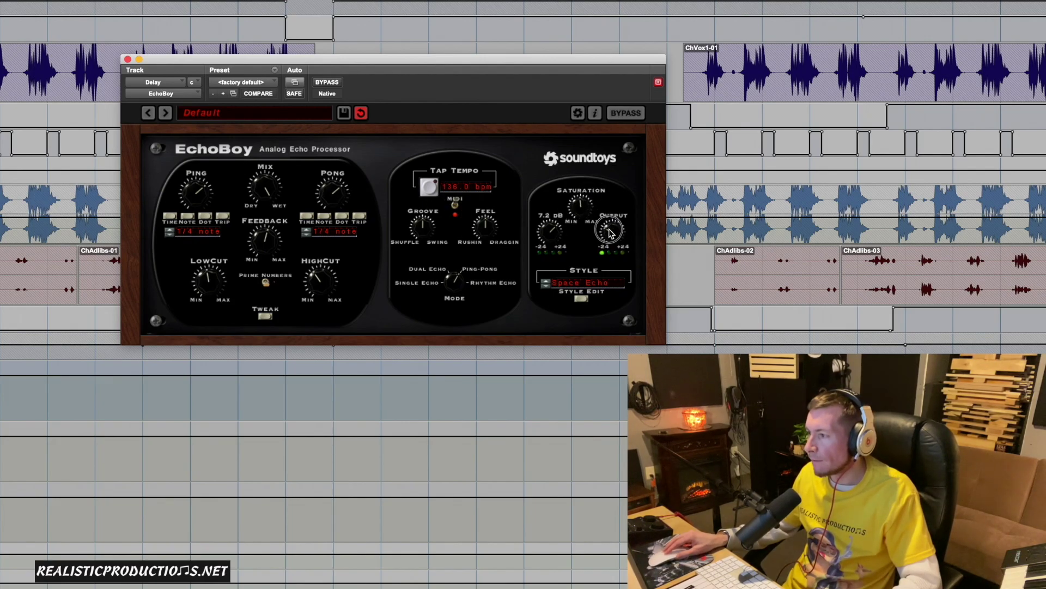
pyautogui.press('space')
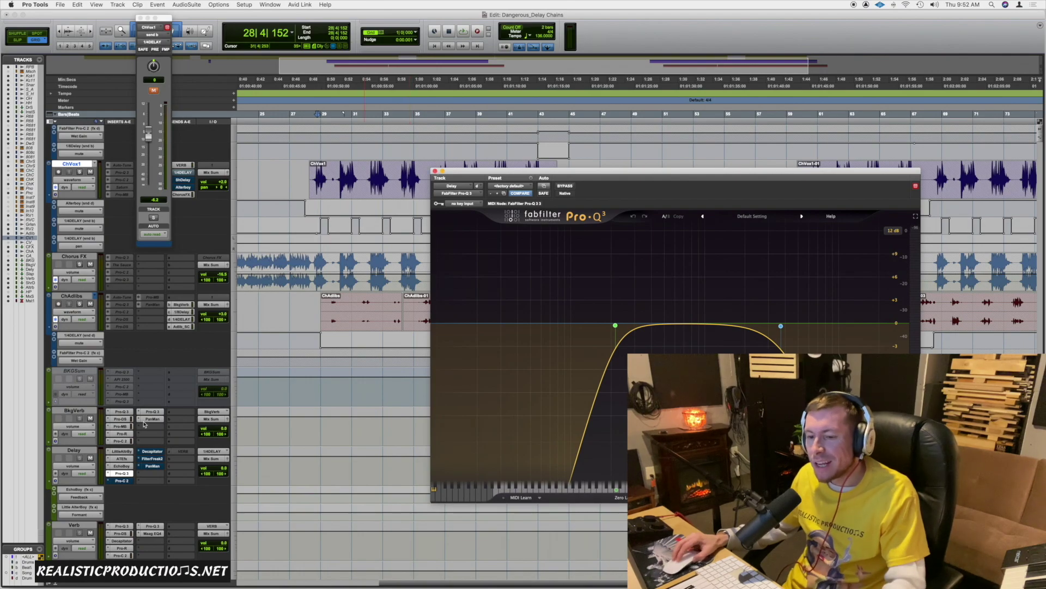
# Bring EchoBoy up again, close it, and open Pro-Q 3 on the Delay track.
pyautogui.click(126, 466)
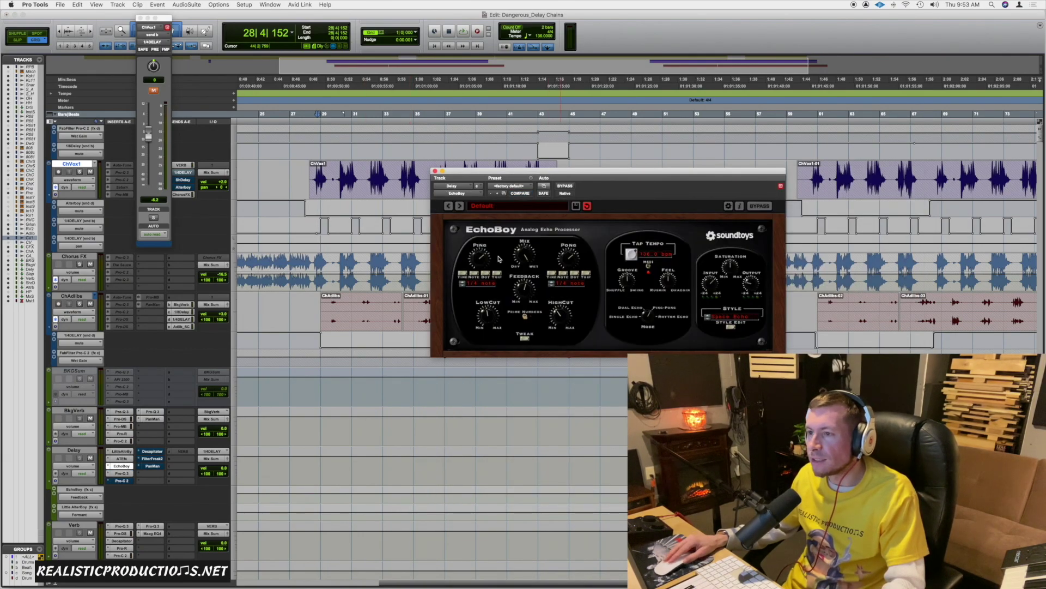
pyautogui.click(435, 170)
pyautogui.click(125, 474)
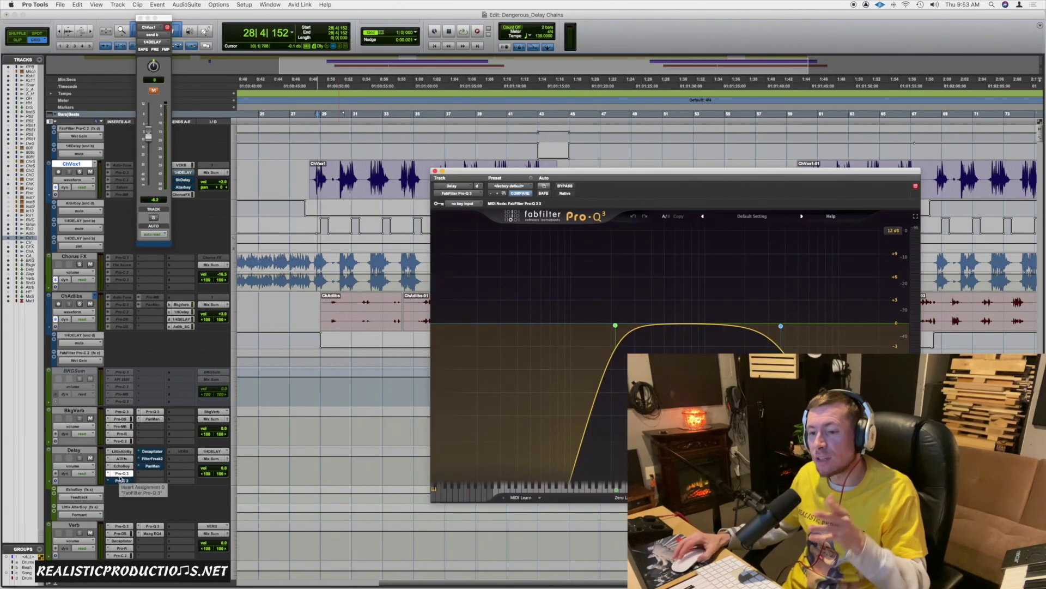
# Add a send to the stereo 1/4DELAY bus on the Delay track, pull its fader fully down and move the send window aside.
pyautogui.click(182, 462)
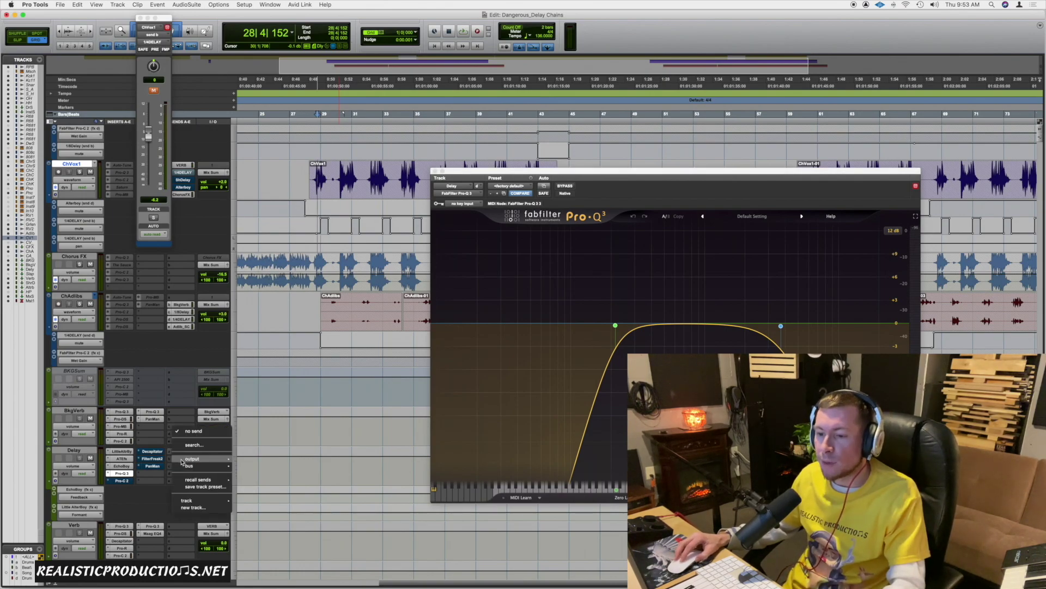
pyautogui.moveTo(187, 467)
pyautogui.moveTo(240, 469)
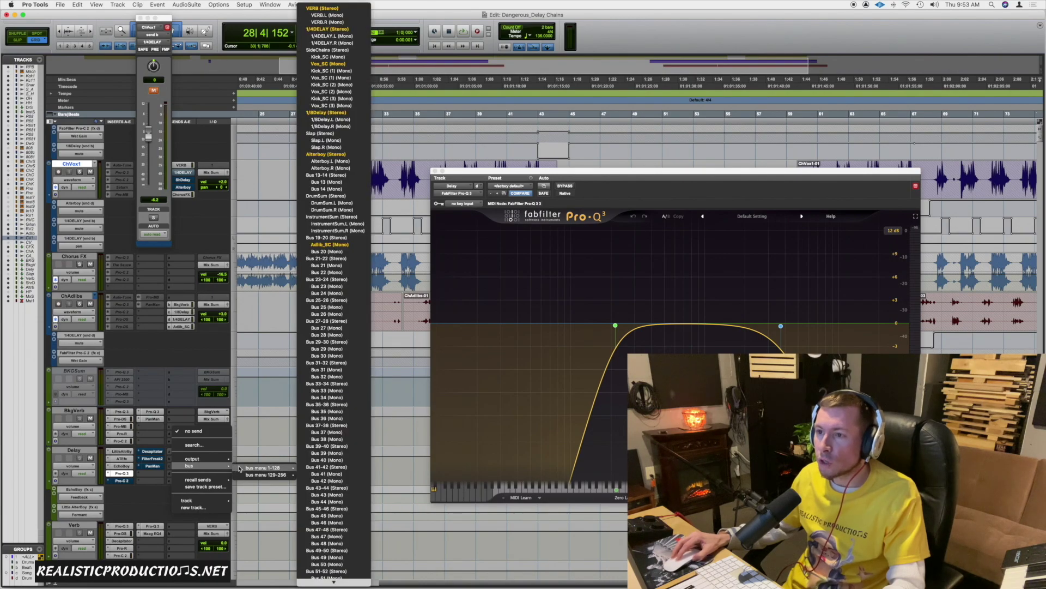
pyautogui.click(338, 29)
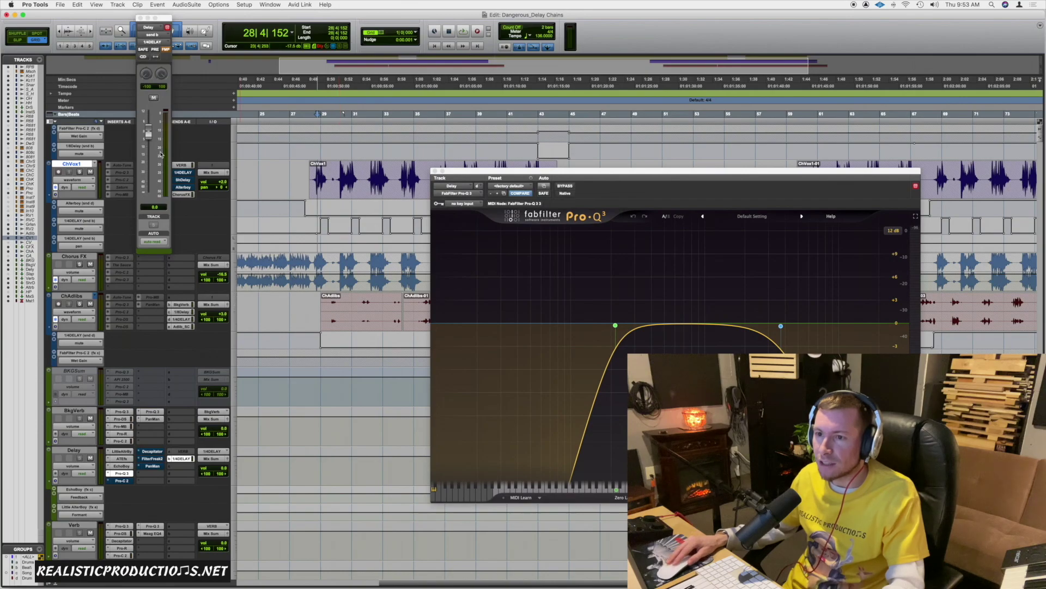
pyautogui.moveTo(149, 134); pyautogui.dragTo(147, 207)
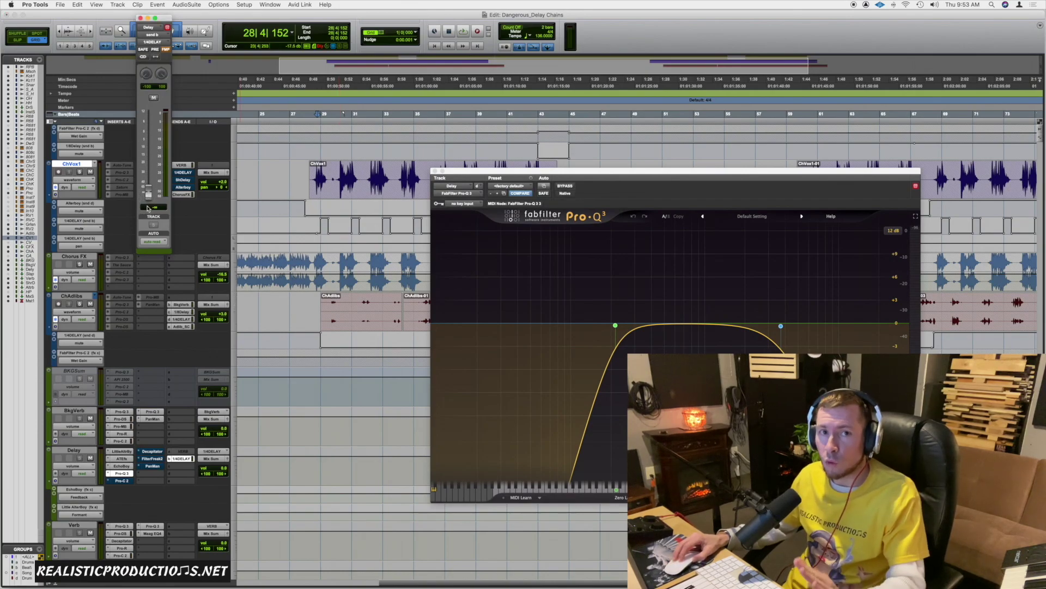
pyautogui.moveTo(169, 18); pyautogui.dragTo(298, 185)
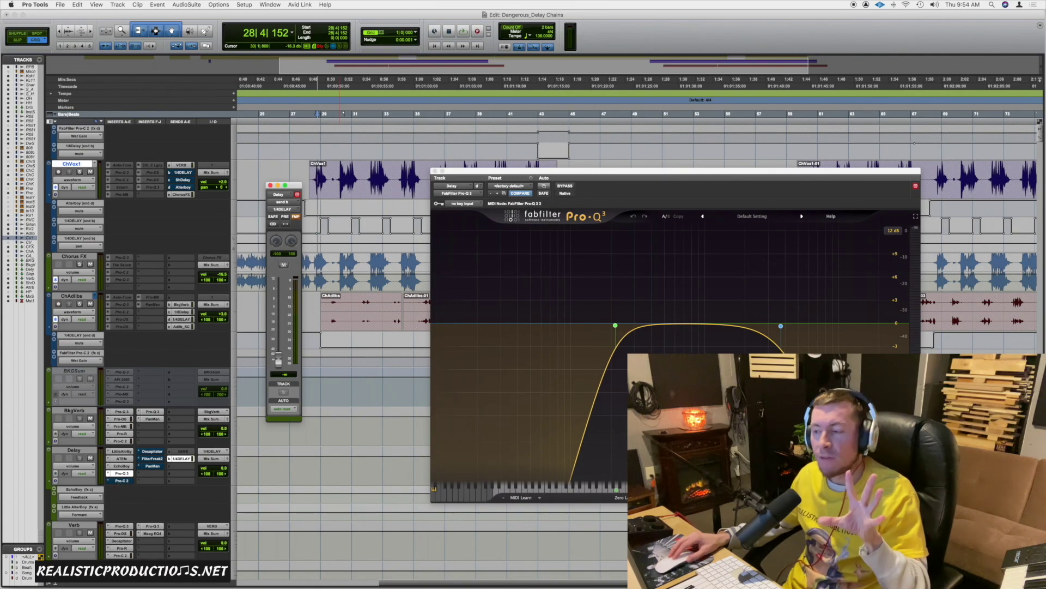
# Play the chorus vocal while raising the Delay track's 1/4DELAY feedback send to -14.7 dB, and stop playback.
pyautogui.moveTo(575, 295)
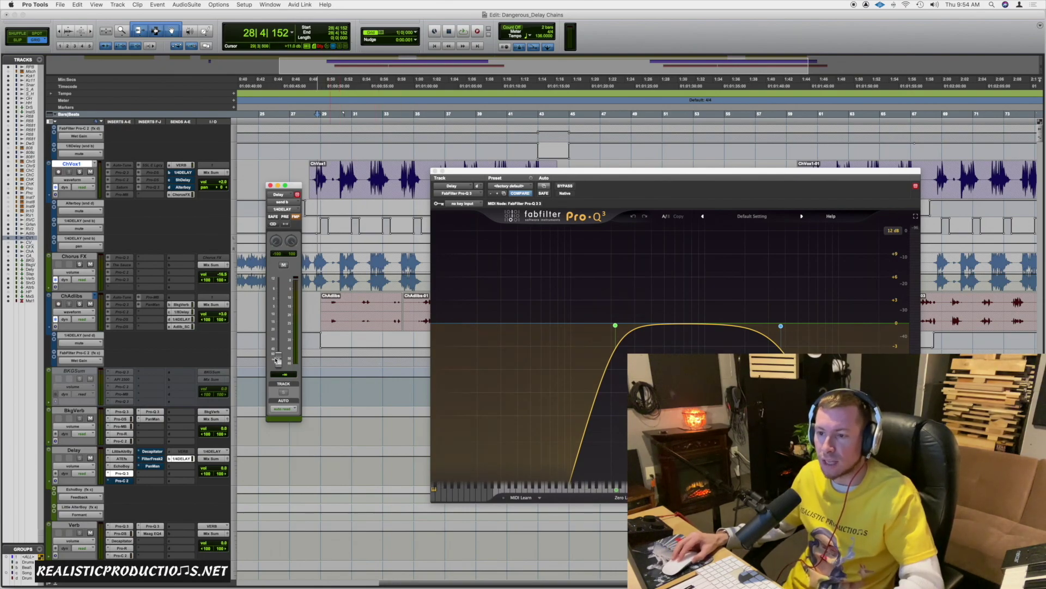
pyautogui.moveTo(277, 359); pyautogui.dragTo(279, 326)
pyautogui.press('space')
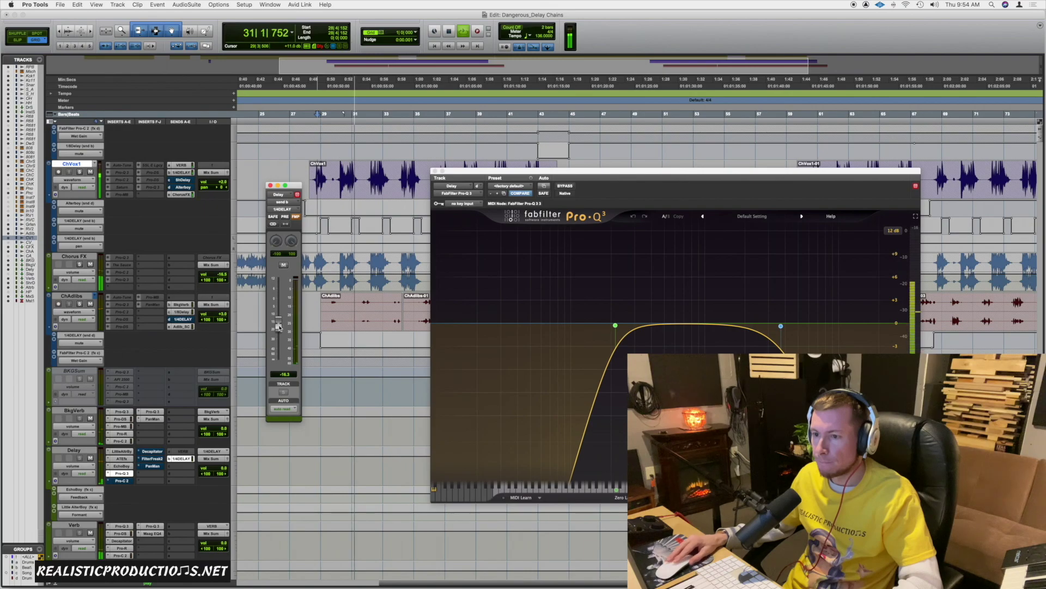
pyautogui.moveTo(279, 333); pyautogui.dragTo(280, 327)
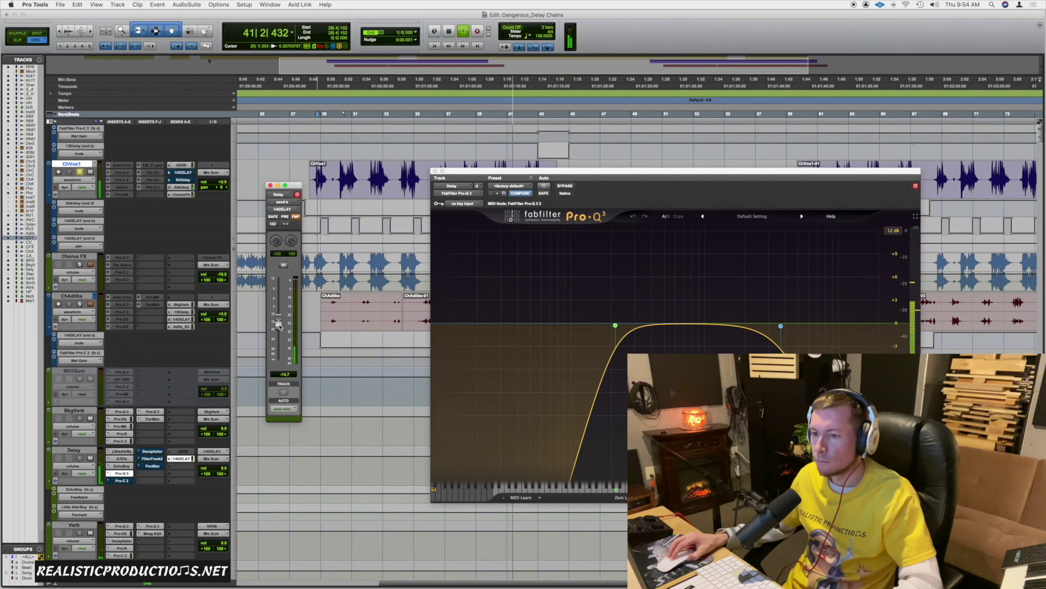
pyautogui.press('space')
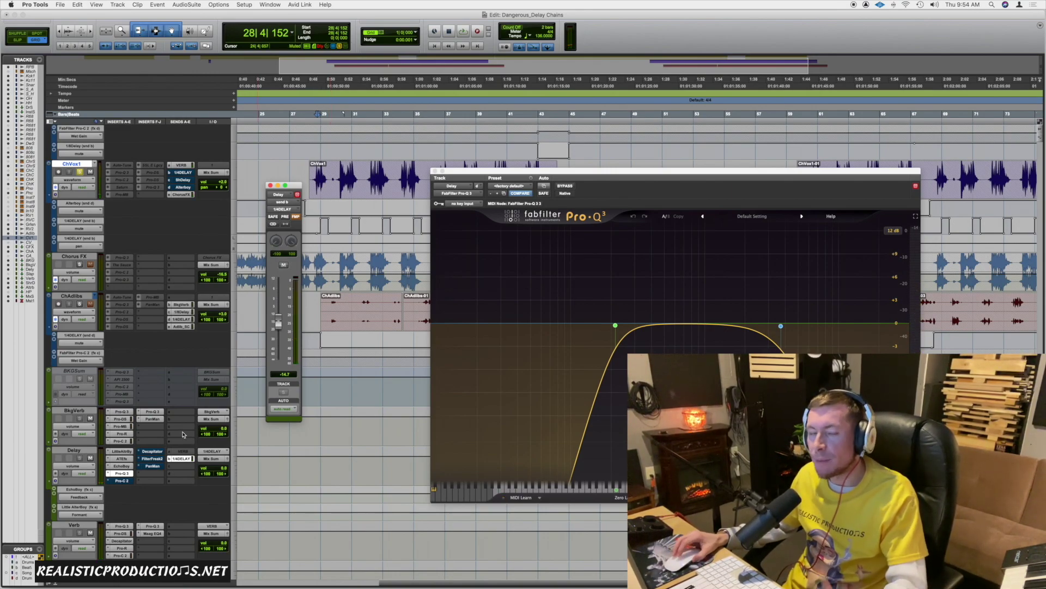
# Make the Delay track's 1/4DELAY send inactive, close its fader window and unsolo ChVox1.
pyautogui.keyDown('ctrl'); pyautogui.keyDown('super'); pyautogui.click(185, 460); pyautogui.keyUp('super'); pyautogui.keyUp('ctrl')
pyautogui.click(270, 192)
pyautogui.click(270, 186)
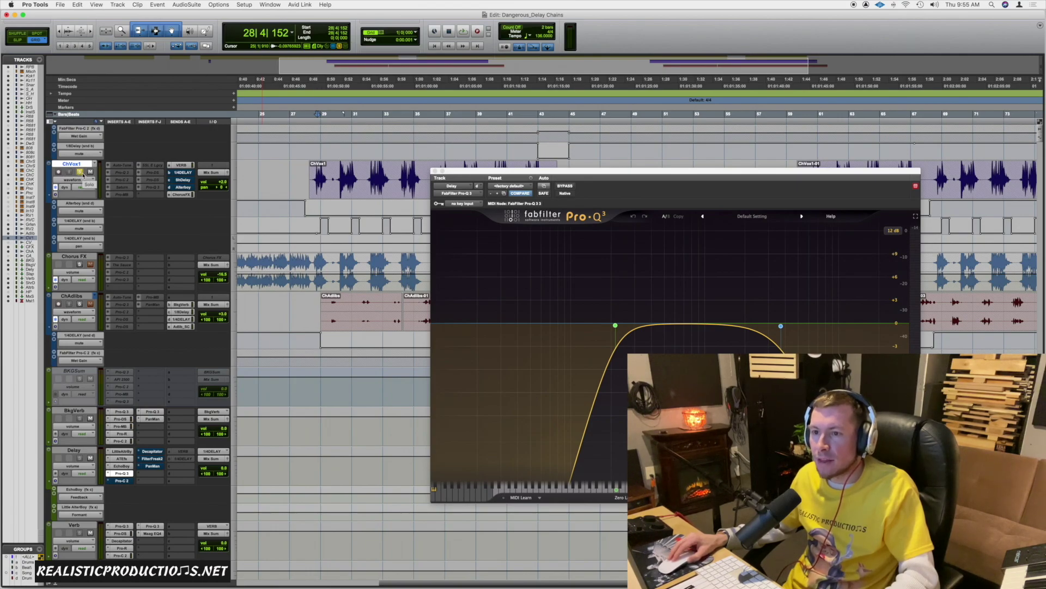
pyautogui.click(80, 172)
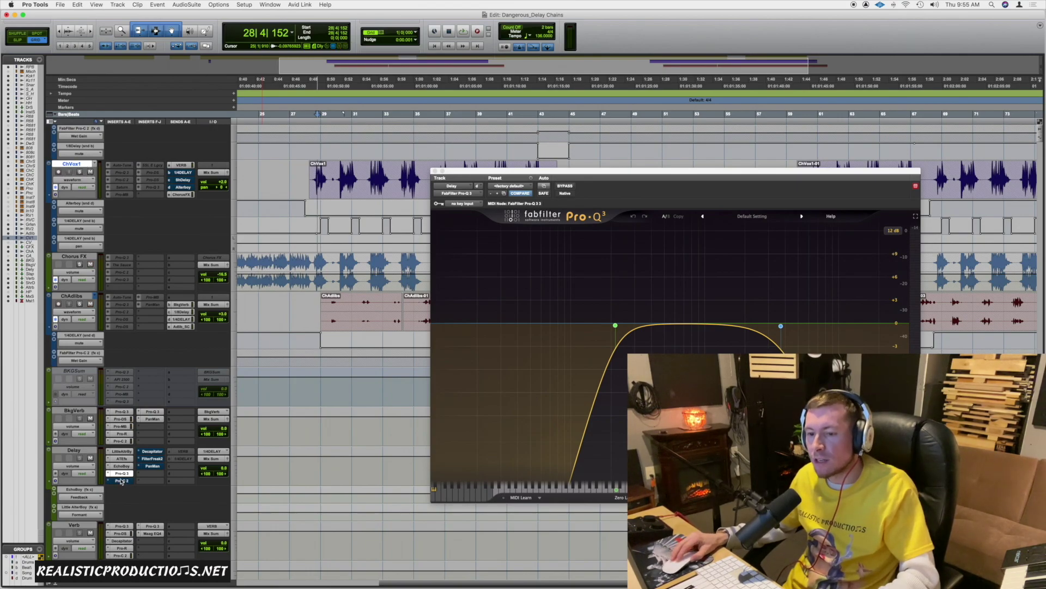
# Open and enable Pro-C 2 on the Delay track and set its side-chain key input to the Vox_SC bus.
pyautogui.click(121, 481)
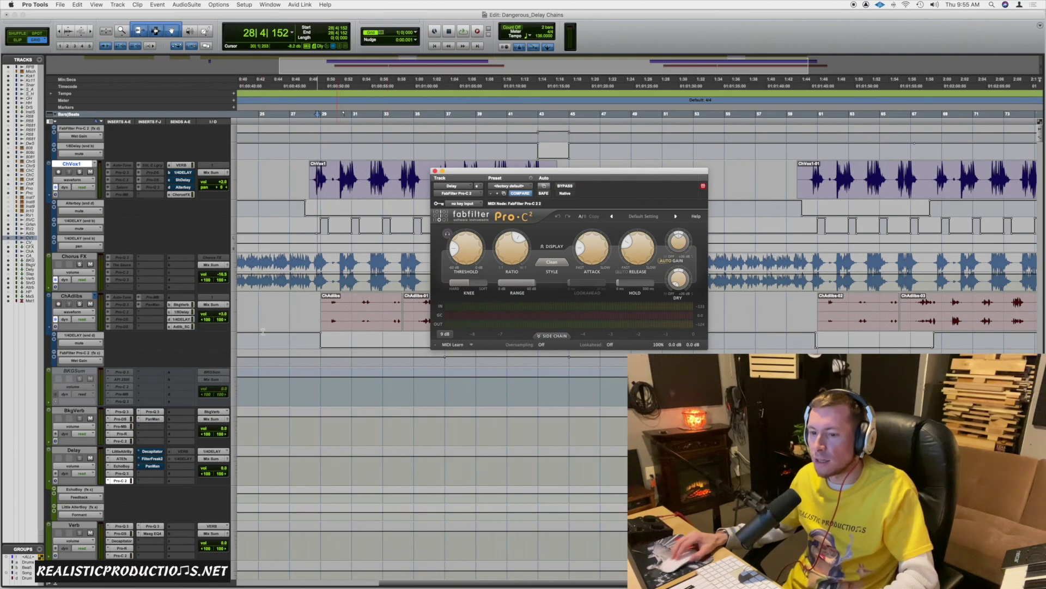
pyautogui.click(470, 204)
pyautogui.moveTo(463, 211)
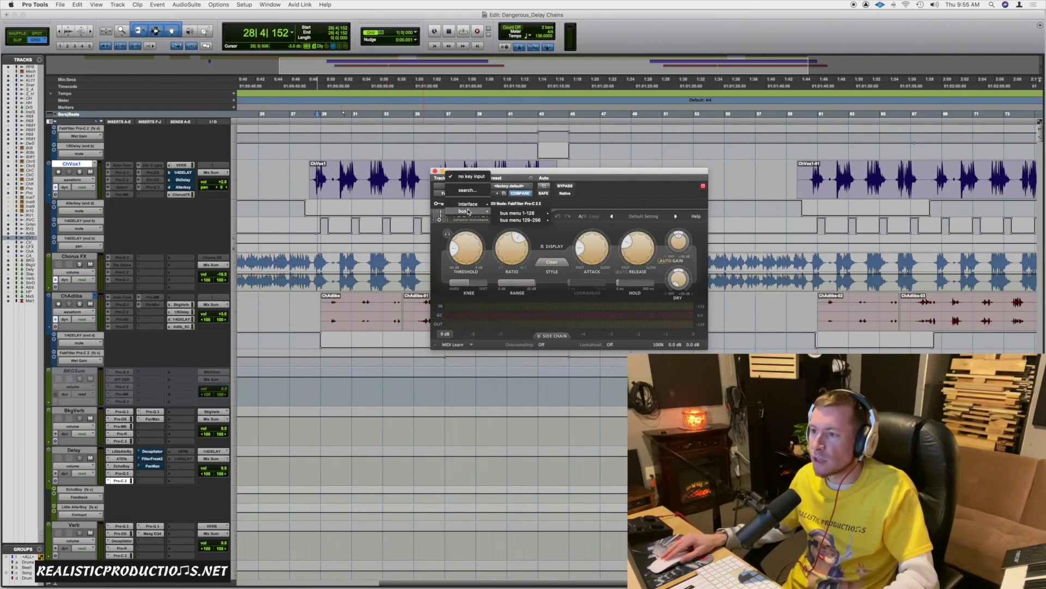
pyautogui.moveTo(526, 212)
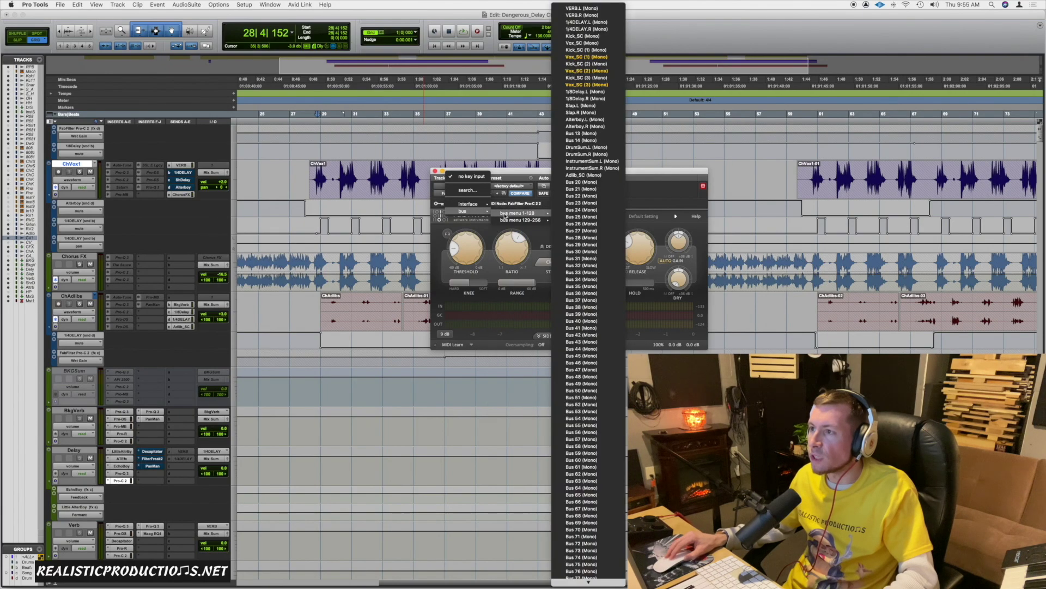
pyautogui.click(581, 43)
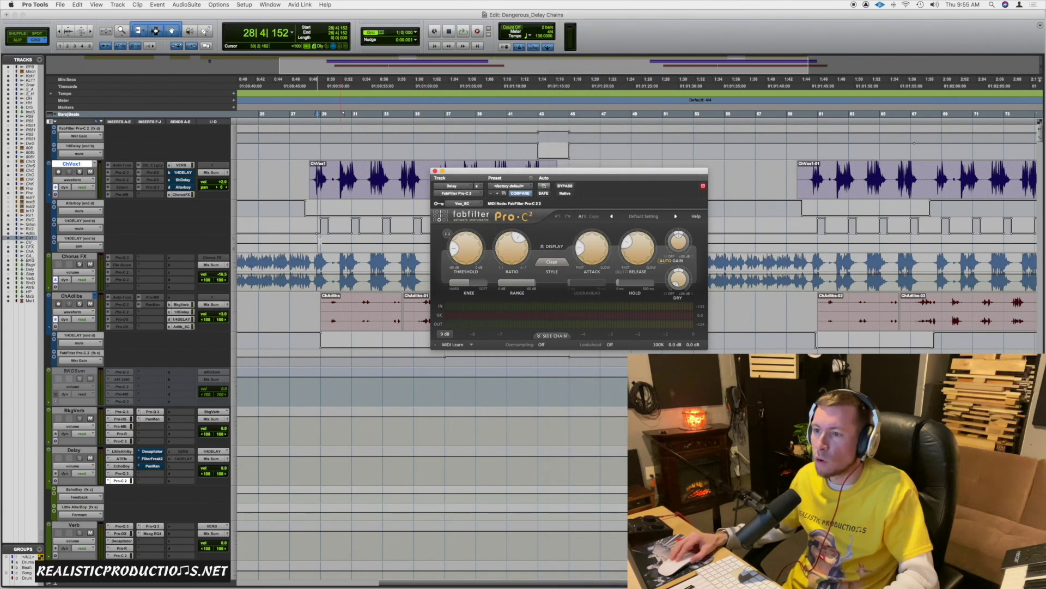
# Cut the 1/4DELAY send mute automation on ChVox1 from bar 28 to about bar 44, and place the edit cursor before the chorus.
pyautogui.moveTo(490, 170); pyautogui.dragTo(627, 161)
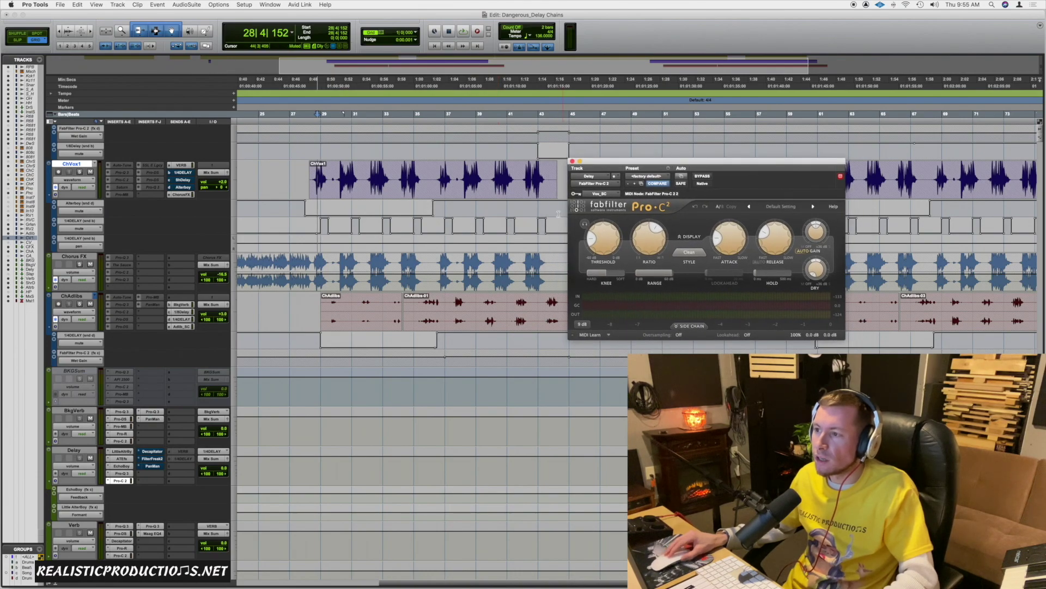
pyautogui.moveTo(551, 223); pyautogui.dragTo(299, 233)
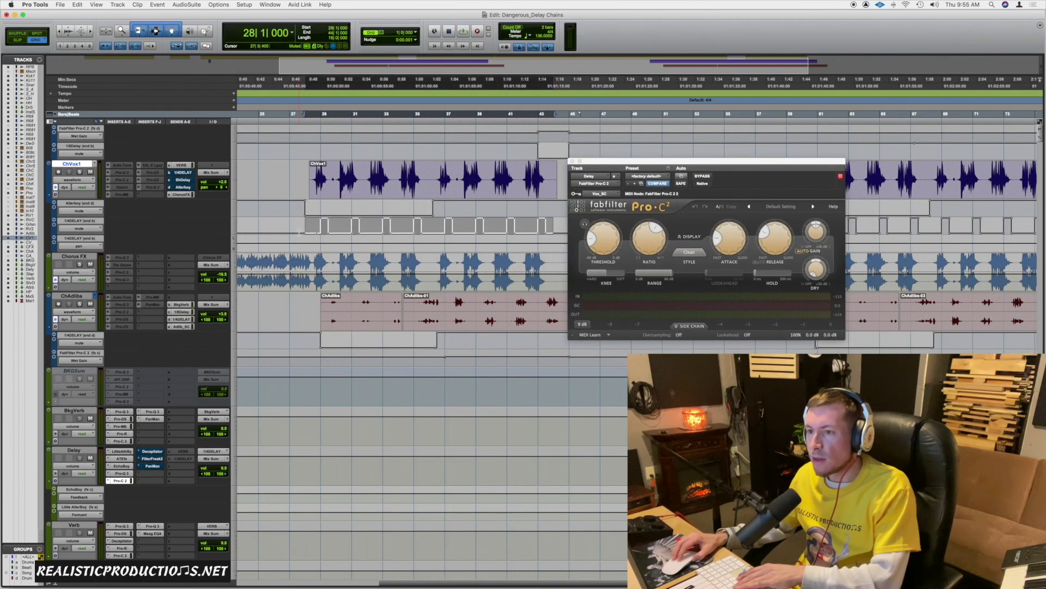
pyautogui.click(315, 217)
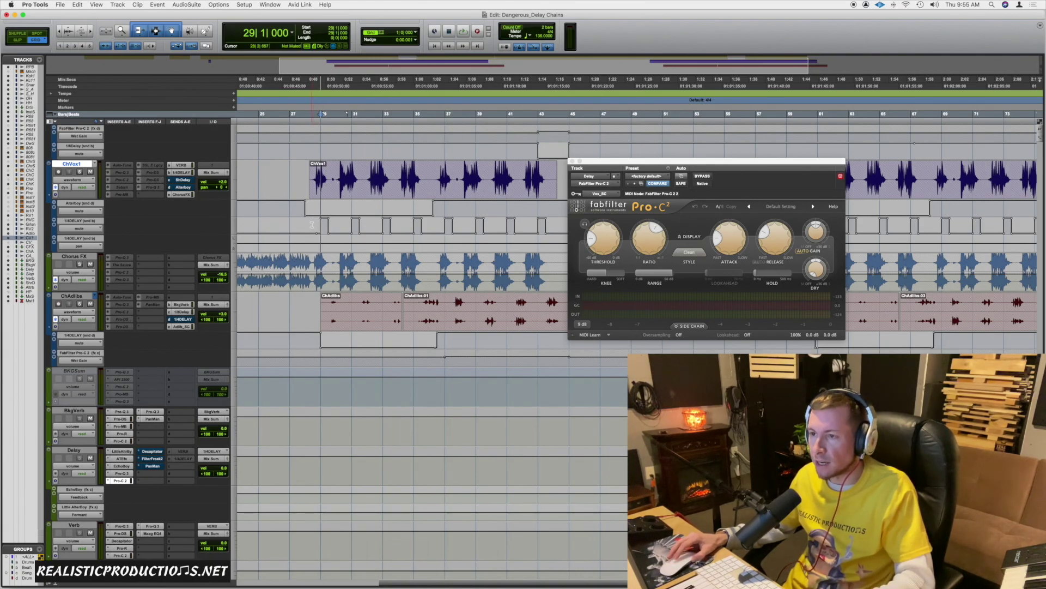
pyautogui.moveTo(306, 225); pyautogui.dragTo(556, 224)
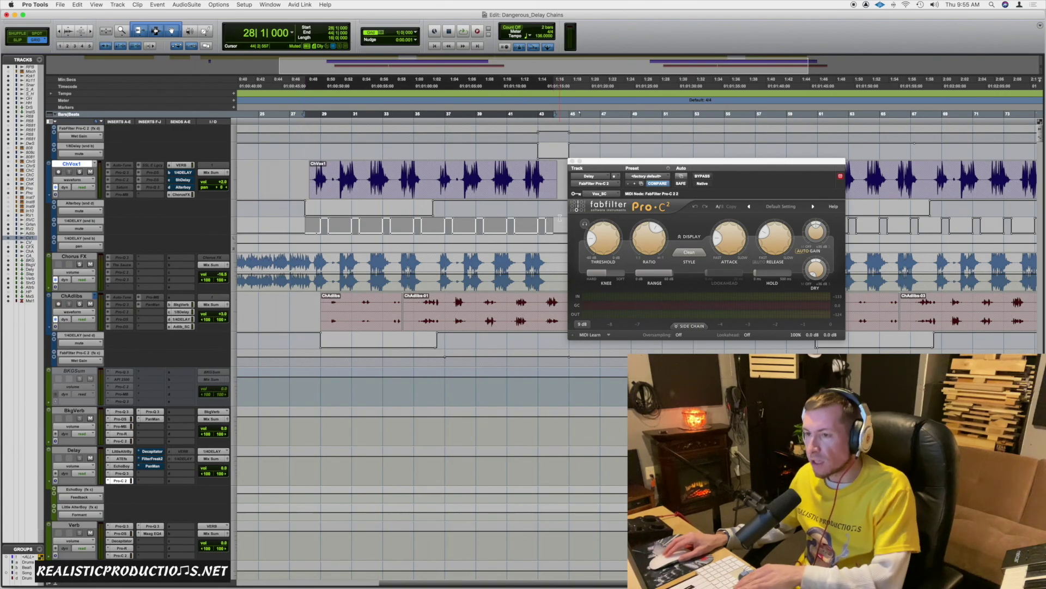
pyautogui.click(335, 192)
pyautogui.click(315, 173)
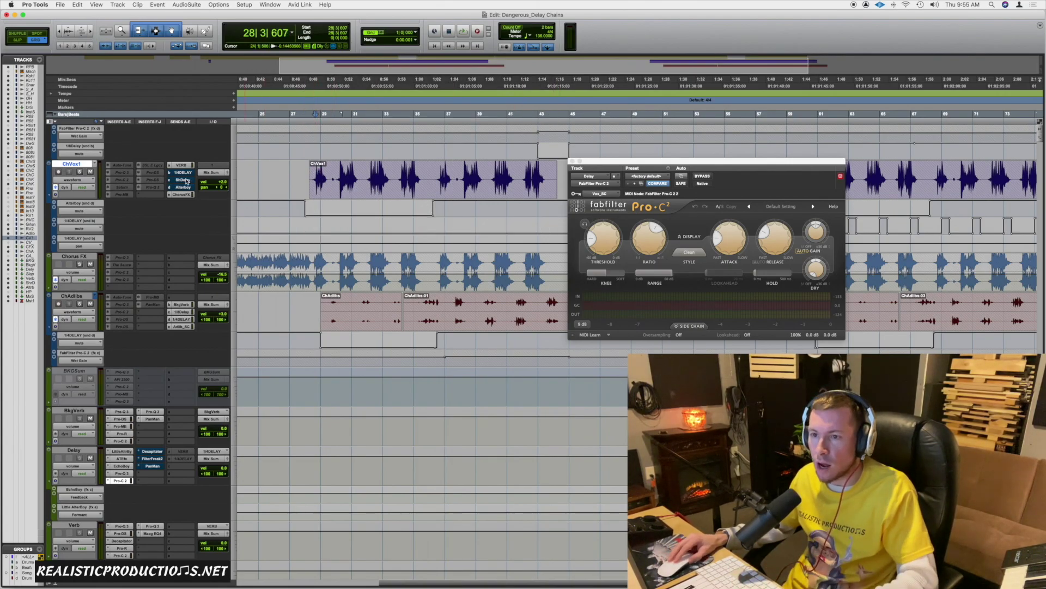
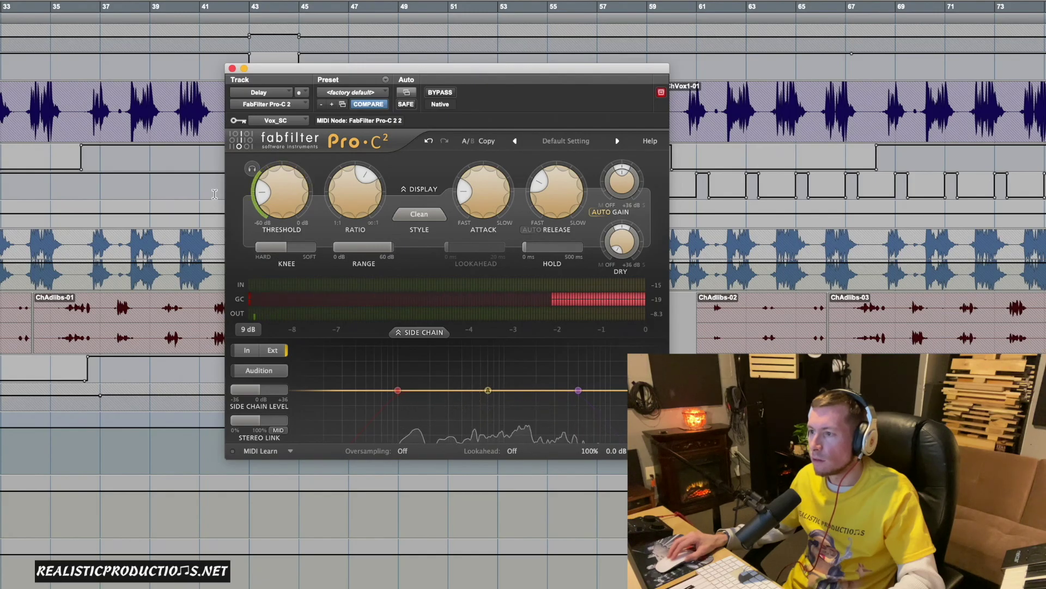
# Lower the wet gain of Pro-C 2 on the Delay track while the vocal plays, and reset its key input to no key input.
pyautogui.moveTo(272, 200)
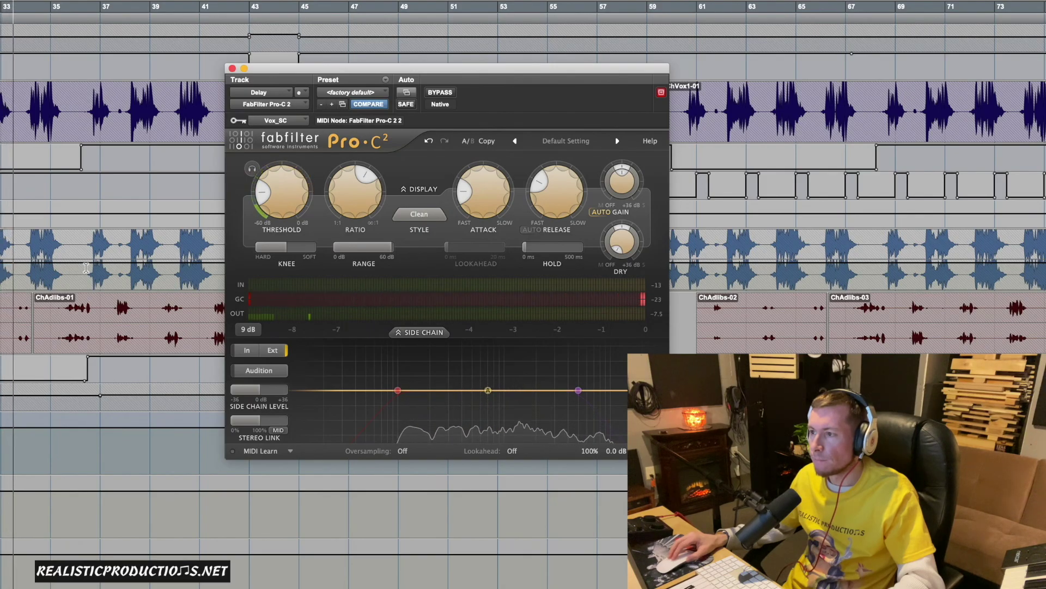
pyautogui.moveTo(622, 193)
pyautogui.scroll(-5, 622, 194)
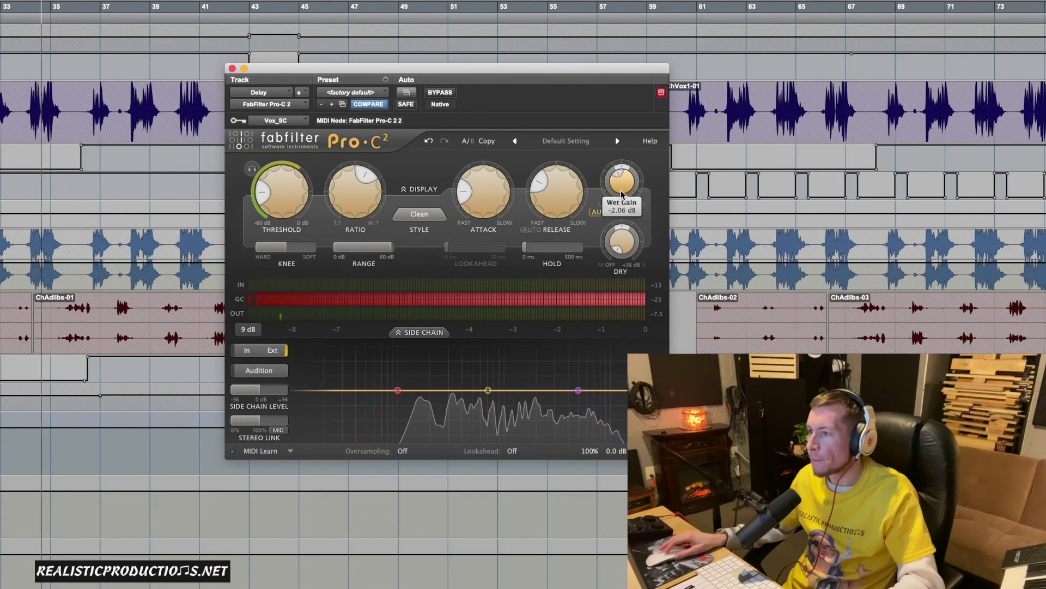
pyautogui.scroll(-3, 622, 193)
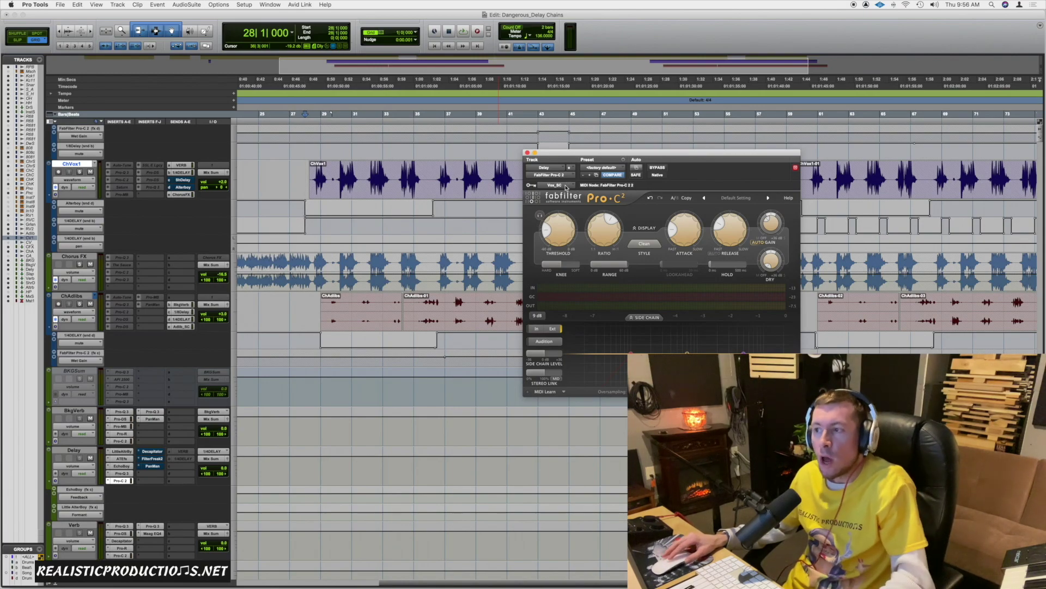
pyautogui.click(565, 184)
pyautogui.press('Escape')
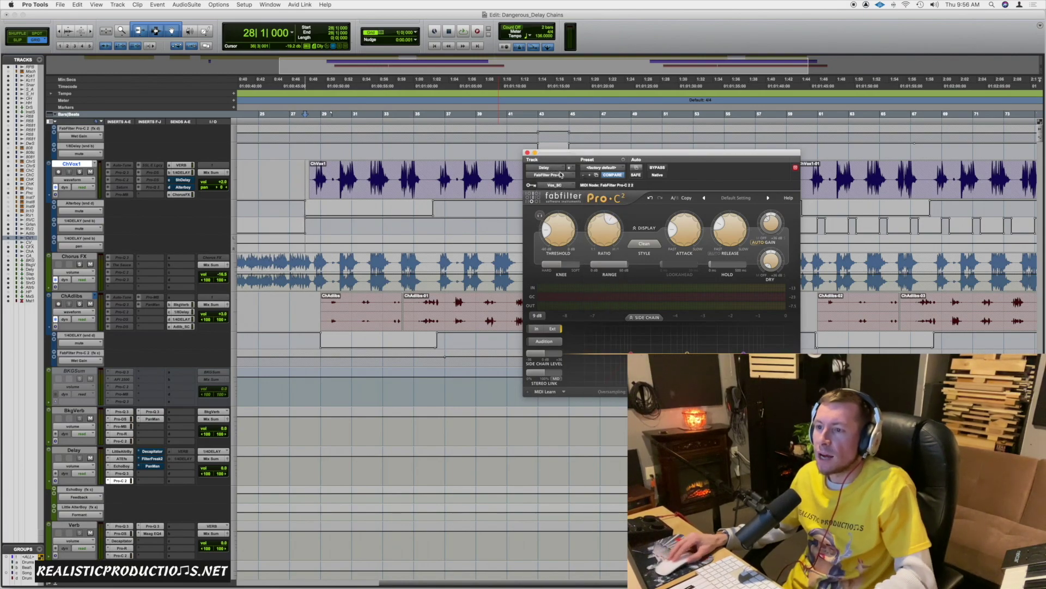
# Restore the cut 1/4DELAY send mute automation on ChVox1 from bar 28, and close Pro-C 2.
pyautogui.click(299, 226)
pyautogui.press('super+v')
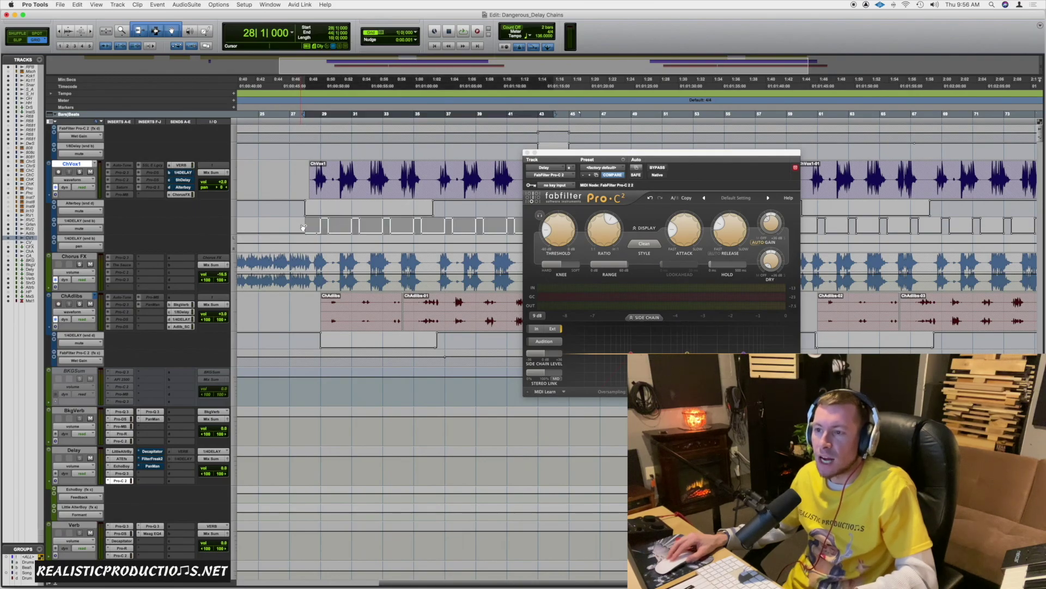
pyautogui.click(312, 225)
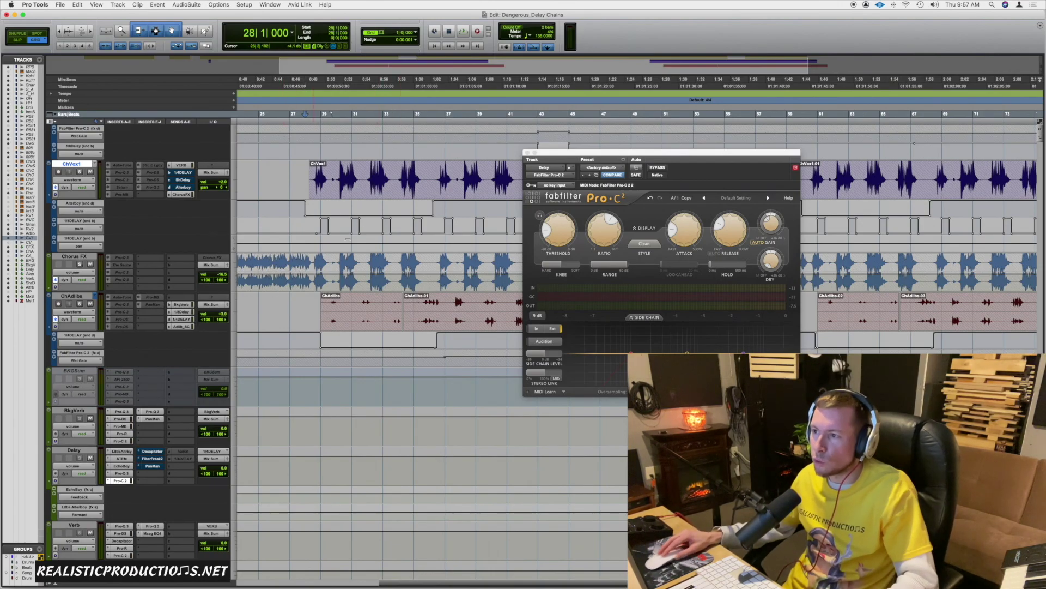
pyautogui.click(527, 152)
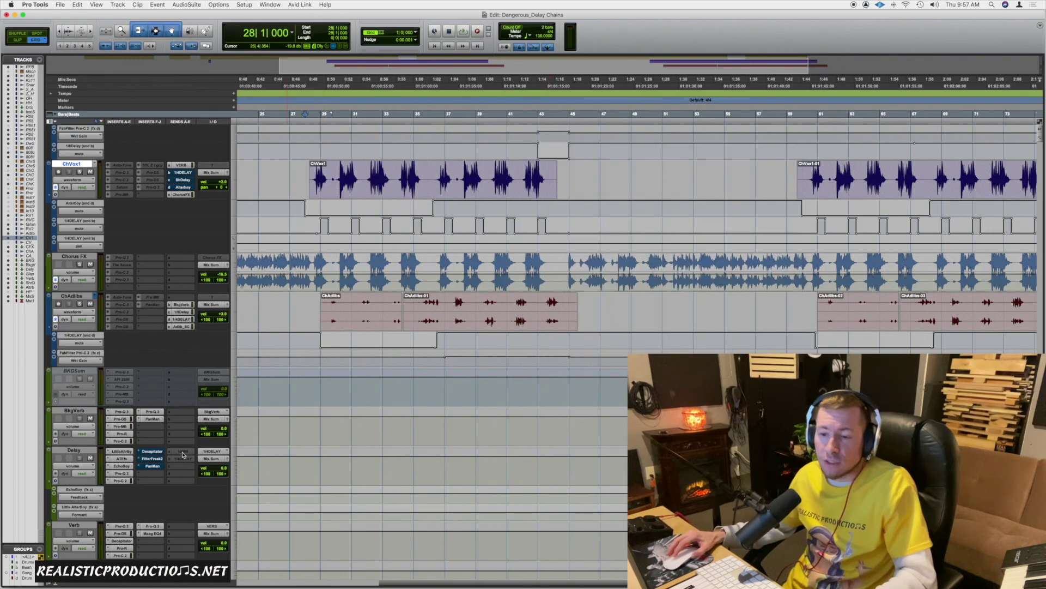
# Enable Decapitator on the Delay track, and view the EchoBoy style setting and the Decapitator controls.
pyautogui.keyDown('super'); pyautogui.click(160, 452); pyautogui.keyUp('super')
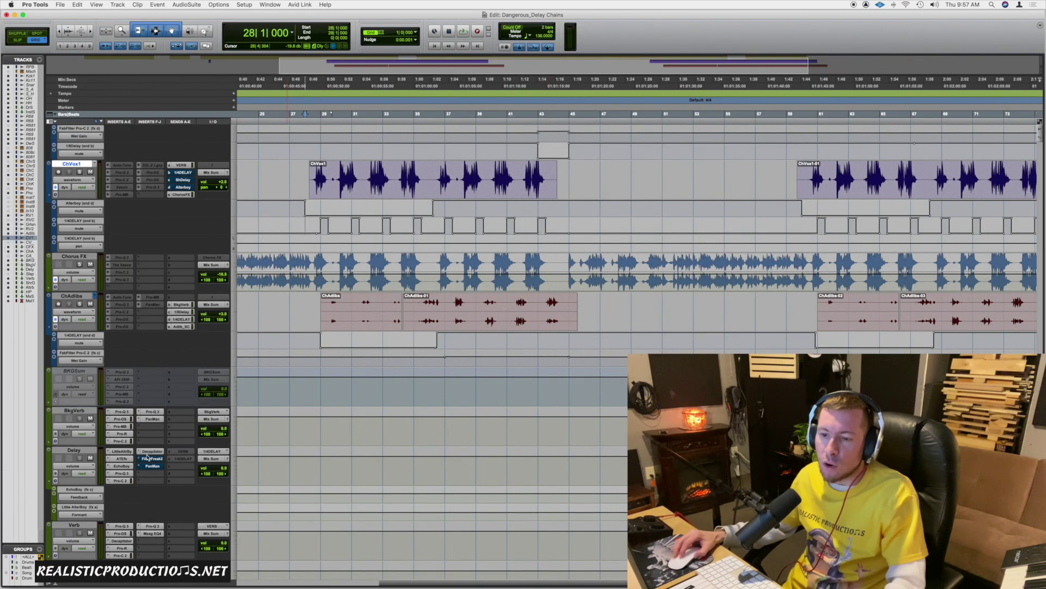
pyautogui.click(148, 452)
pyautogui.click(121, 466)
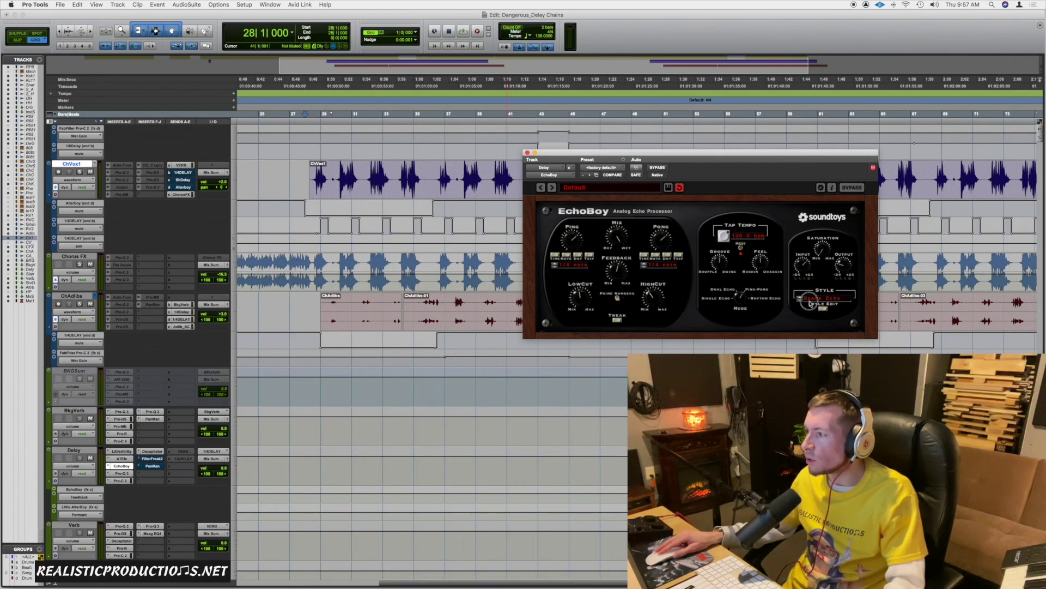
pyautogui.click(158, 452)
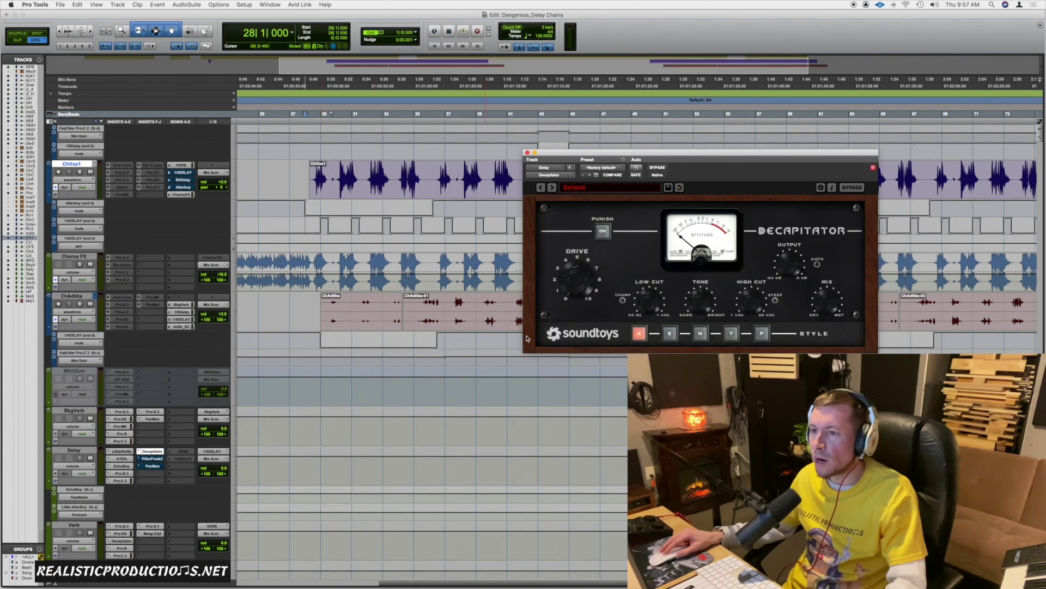
# Replace Decapitator on the Delay track with FabFilter Saturn, and set its distortion style to Screaming Amp.
pyautogui.click(140, 451)
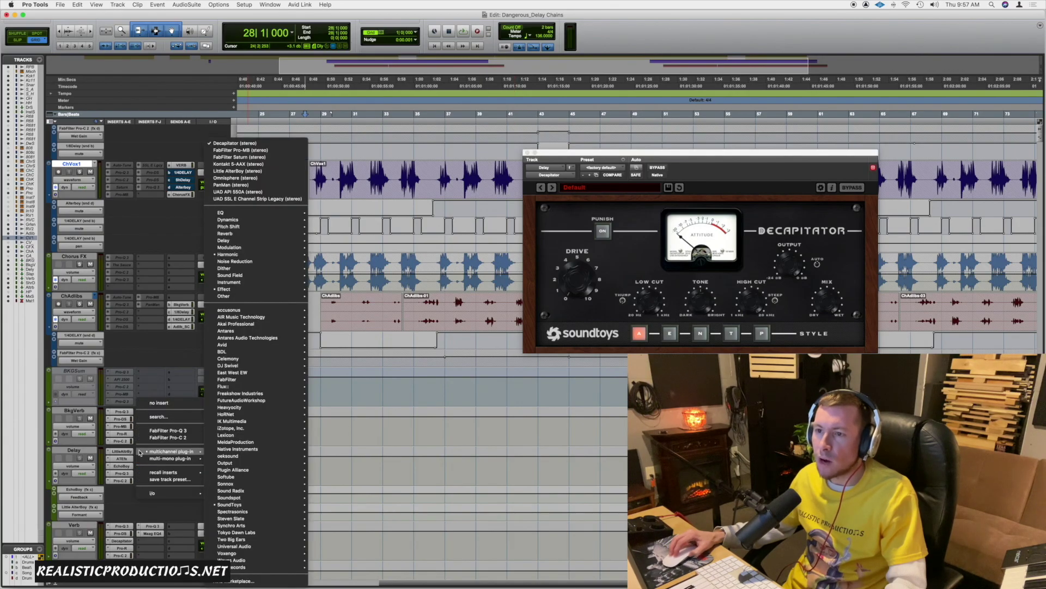
pyautogui.click(247, 162)
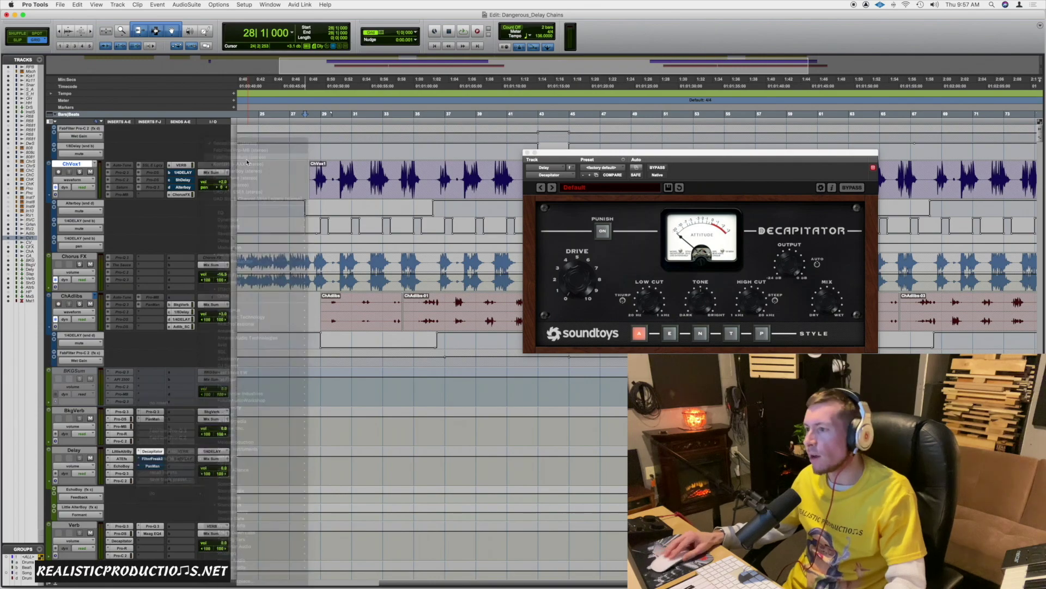
pyautogui.moveTo(675, 155); pyautogui.dragTo(618, 152)
pyautogui.click(601, 286)
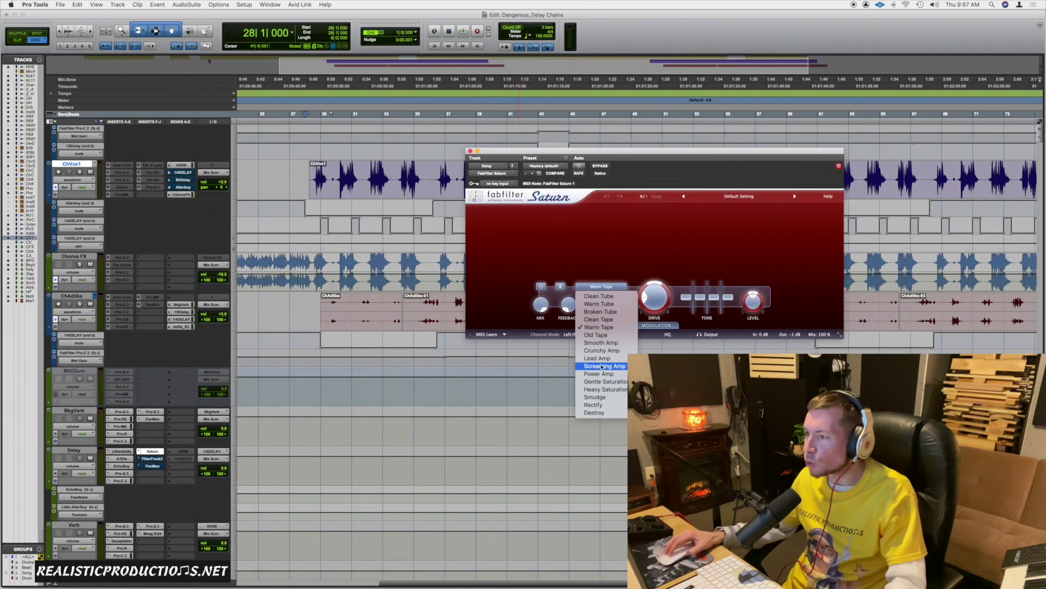
pyautogui.click(602, 366)
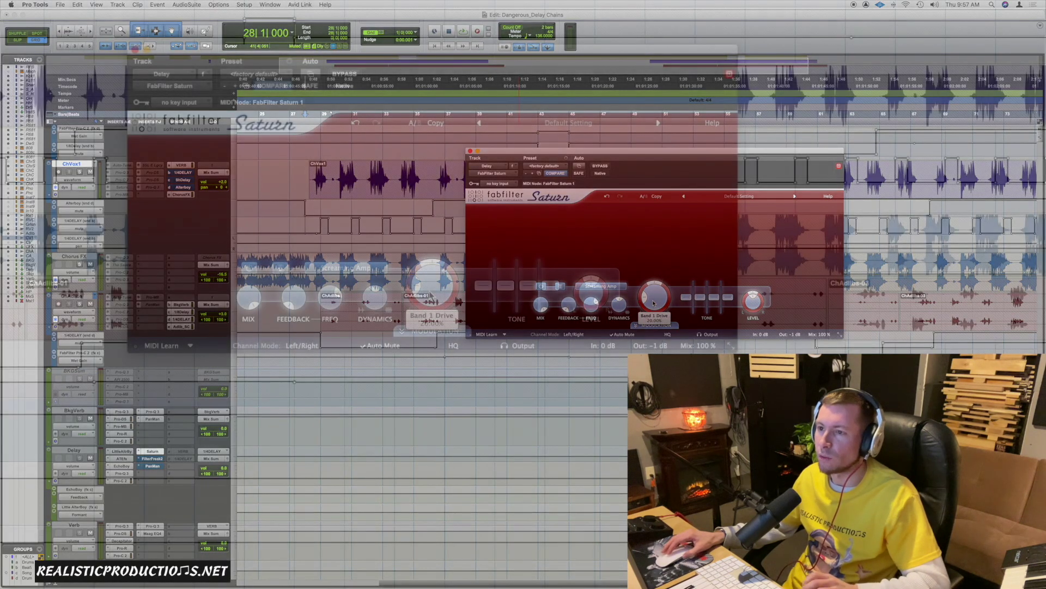
# Raise the Band 1 drive in Saturn to about 55% while the vocal plays.
pyautogui.moveTo(653, 300)
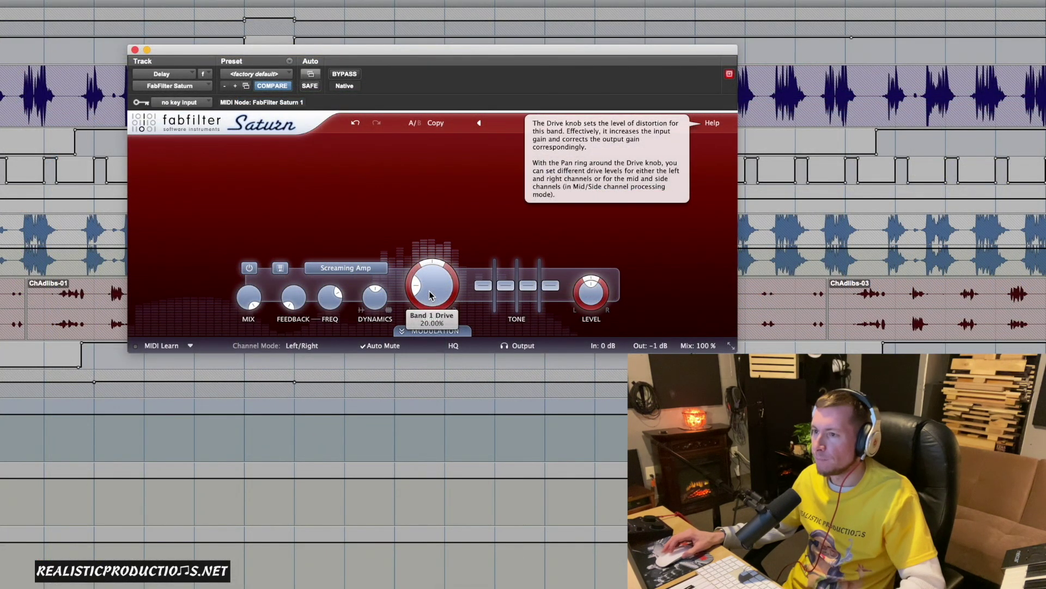
pyautogui.scroll(5, 430, 295)
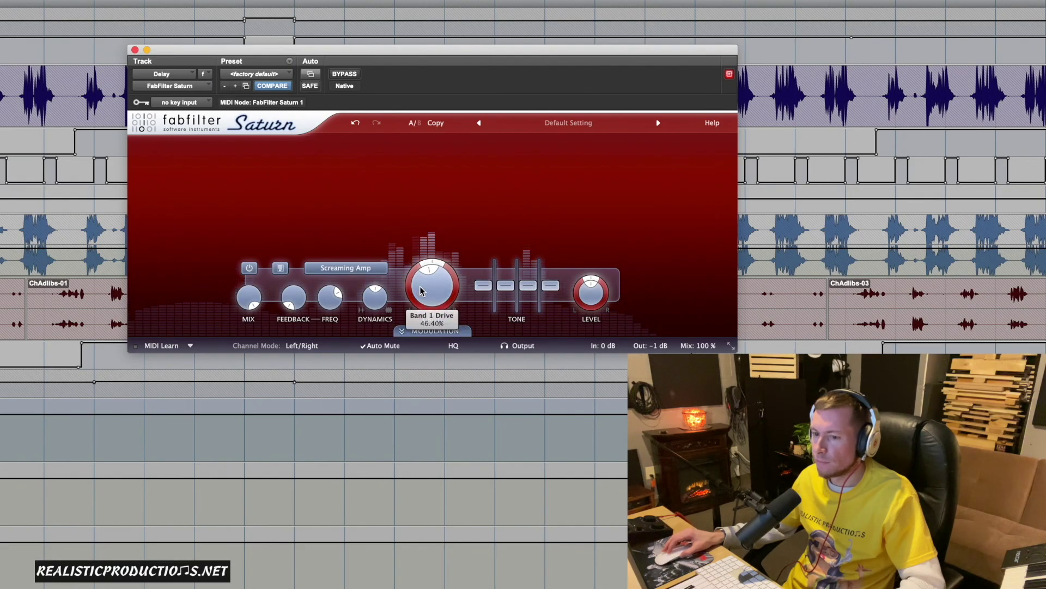
pyautogui.moveTo(420, 290)
pyautogui.scroll(1, 426, 292)
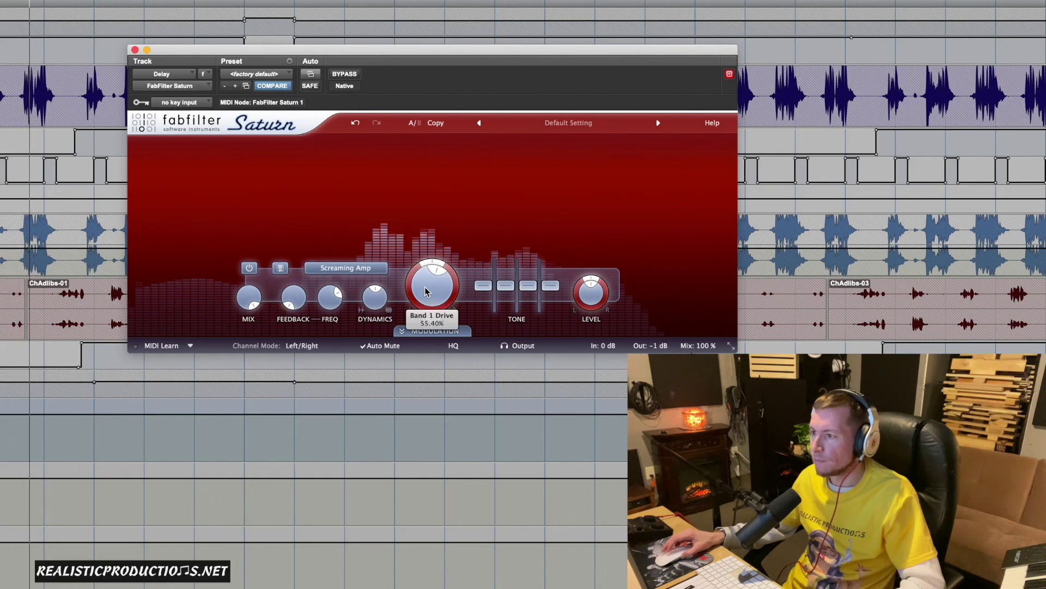
pyautogui.scroll(1, 425, 292)
pyautogui.scroll(-2, 426, 291)
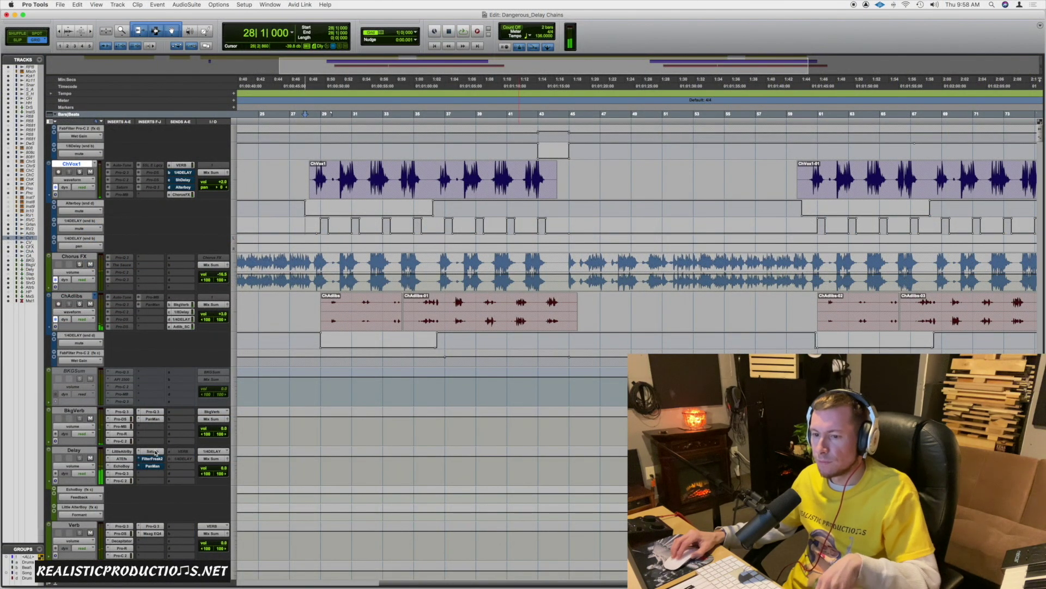
# Deactivate Saturn on the Delay track, open FilterFreak2 and take it out of bypass, and place the edit cursor before the chorus.
pyautogui.click(155, 453)
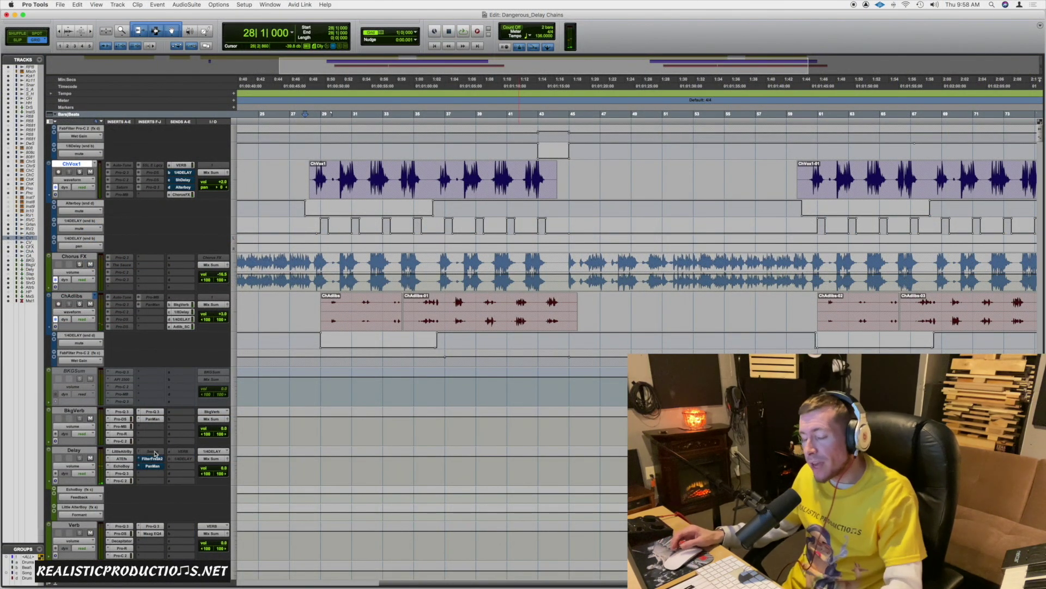
pyautogui.click(152, 460)
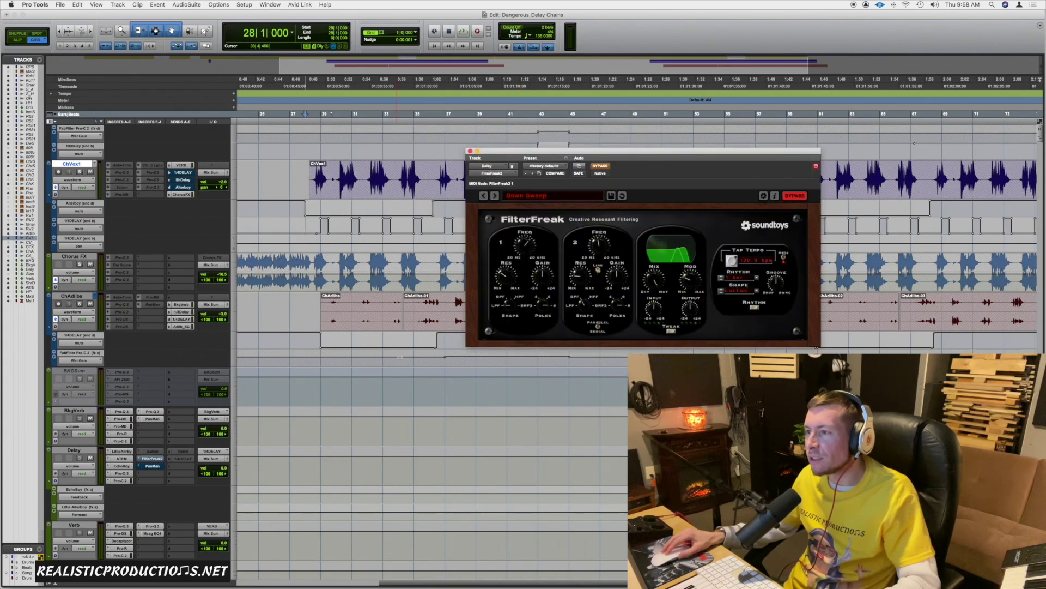
pyautogui.click(604, 167)
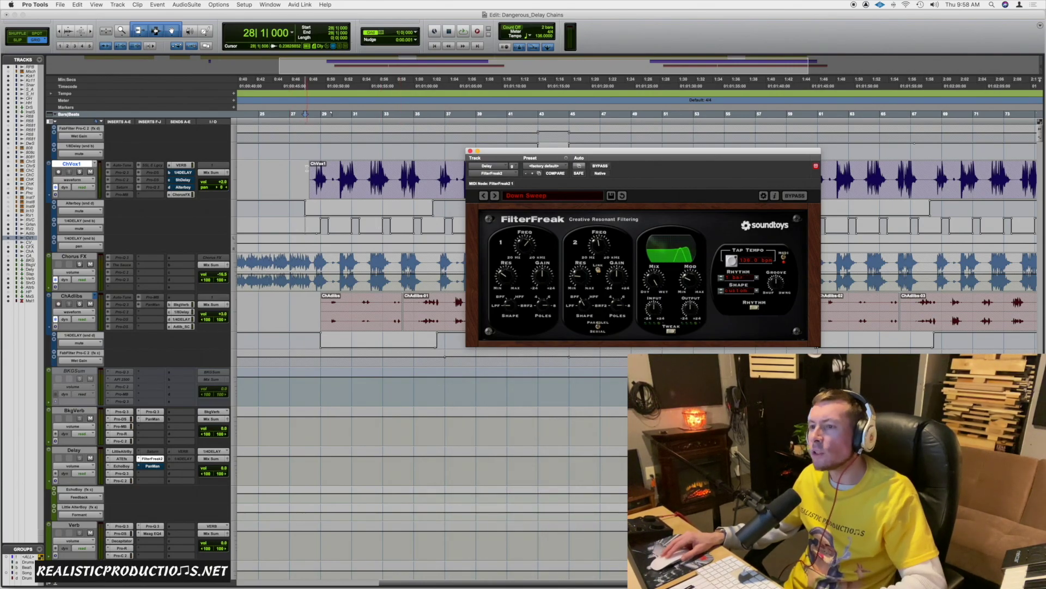
pyautogui.click(307, 168)
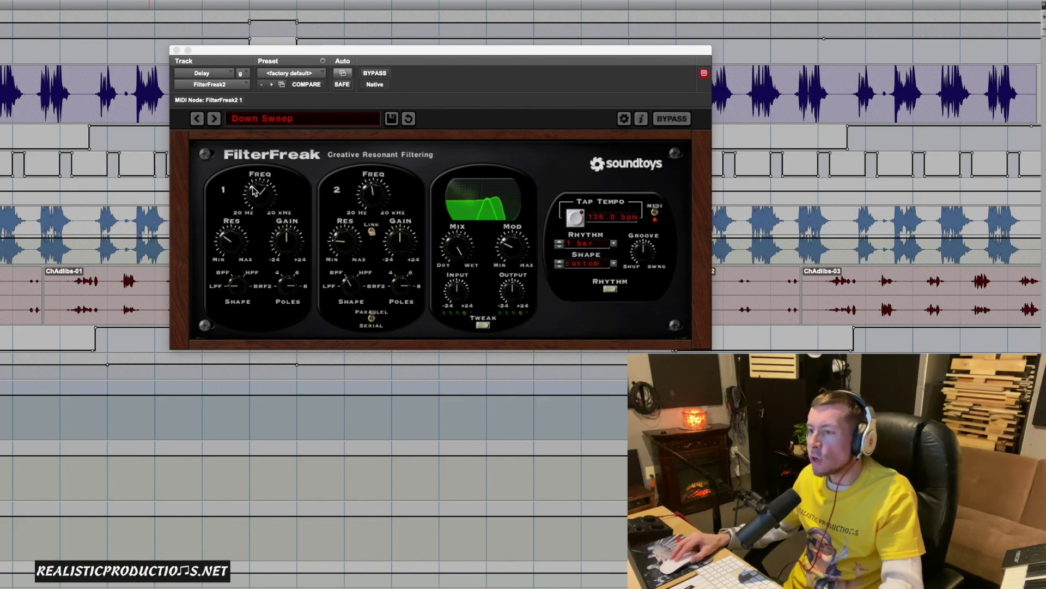
# Try different frequencies for both FilterFreak filters while the vocal plays, and restore the Down Sweep preset settings.
pyautogui.moveTo(253, 190); pyautogui.dragTo(253, 172)
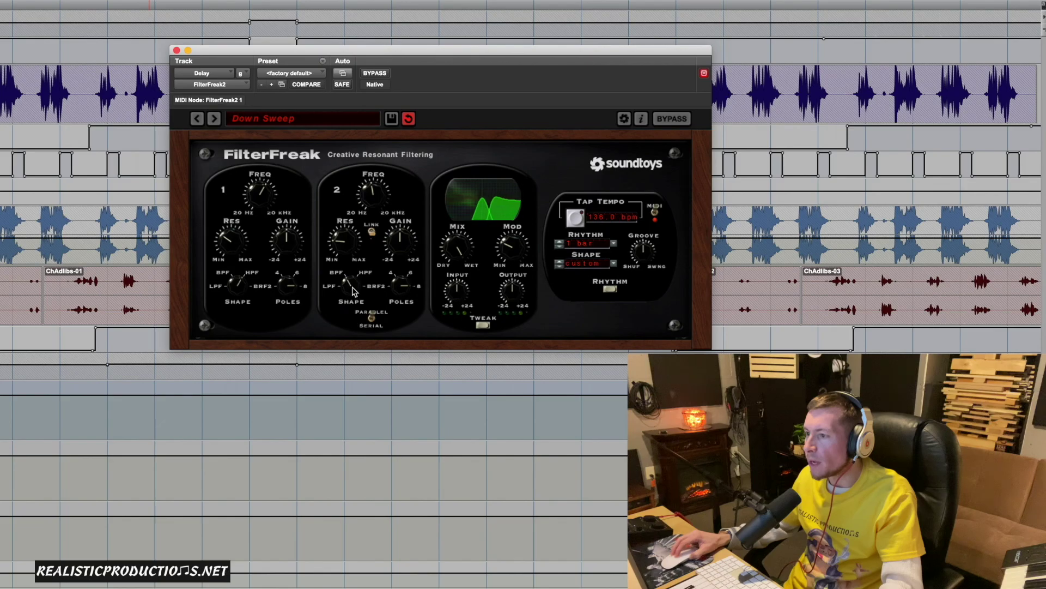
pyautogui.moveTo(369, 194); pyautogui.dragTo(370, 203)
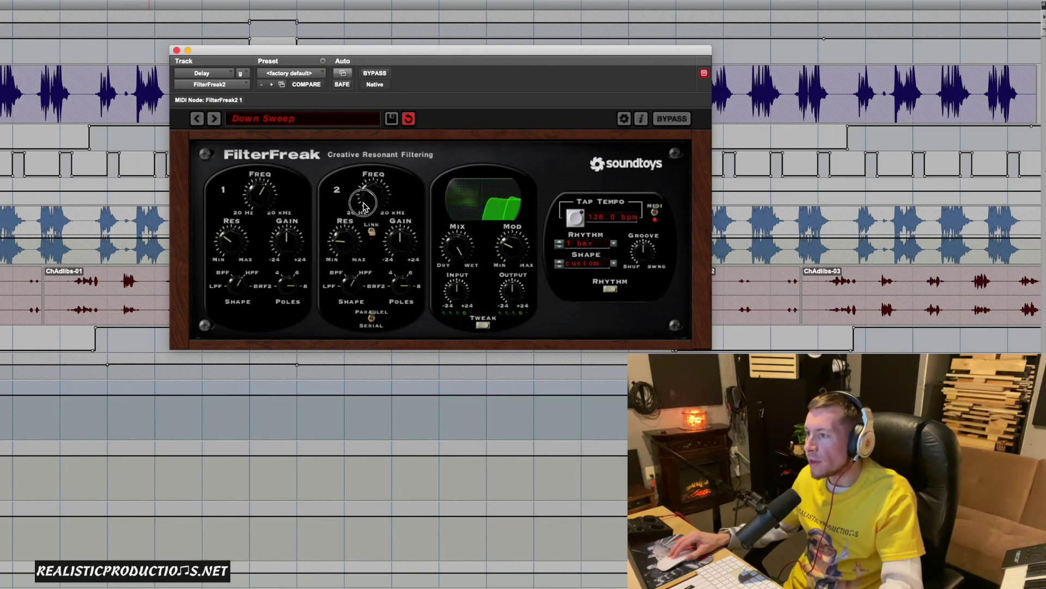
pyautogui.moveTo(259, 192); pyautogui.dragTo(260, 207)
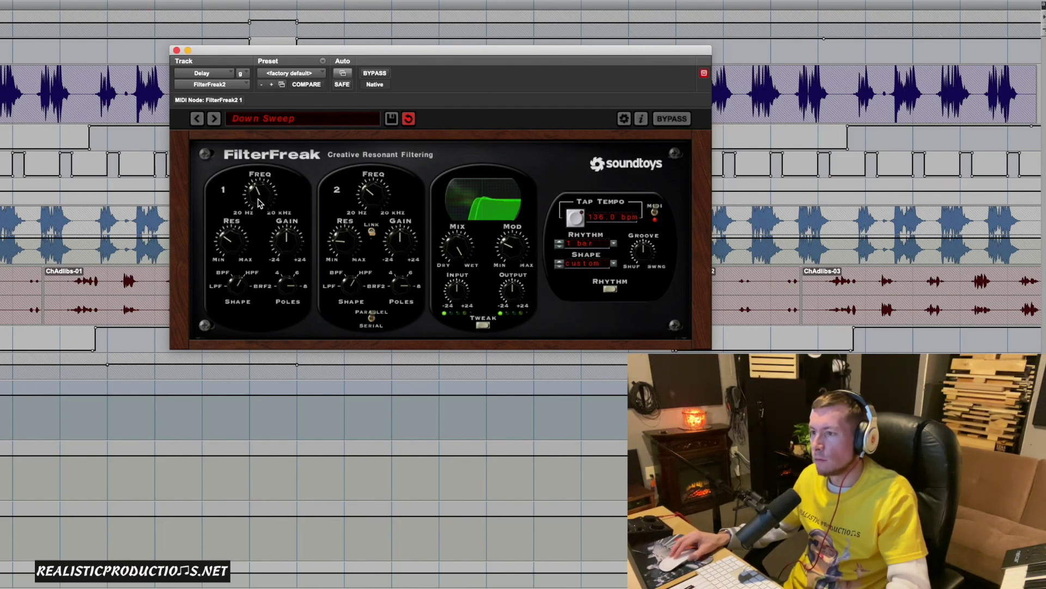
pyautogui.moveTo(257, 210); pyautogui.dragTo(255, 213)
pyautogui.moveTo(371, 195); pyautogui.dragTo(371, 203)
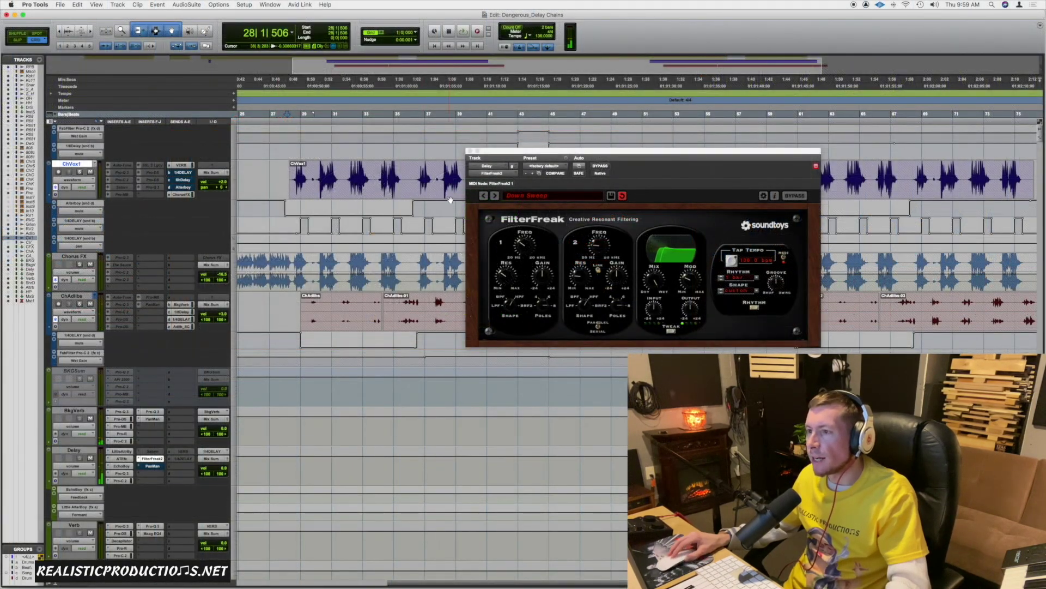
pyautogui.click(625, 197)
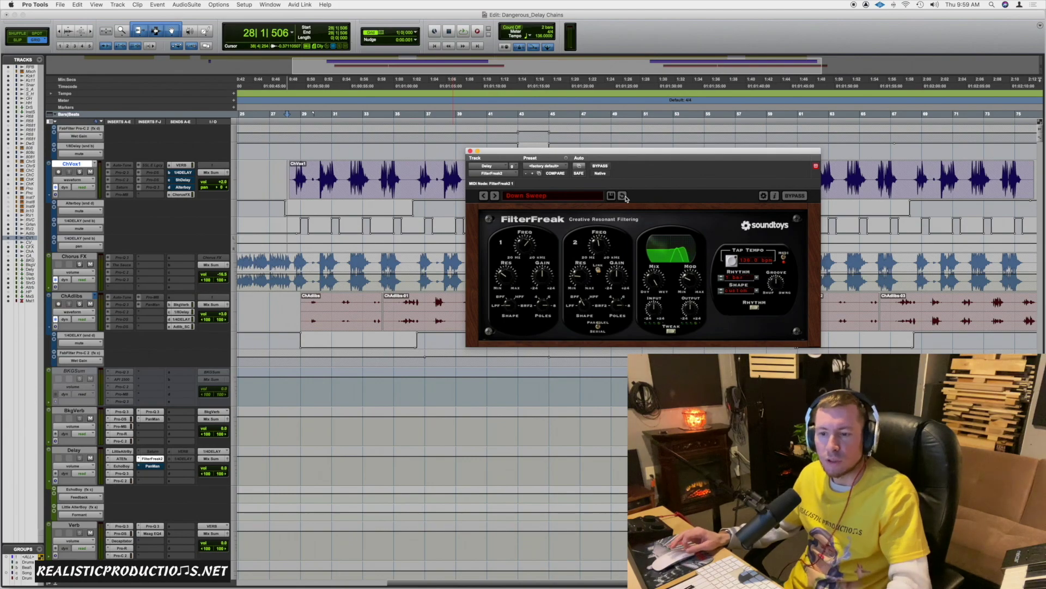
# Enable PanMan on the Delay track, and switch EchoBoy's mode to Single Echo.
pyautogui.click(152, 466)
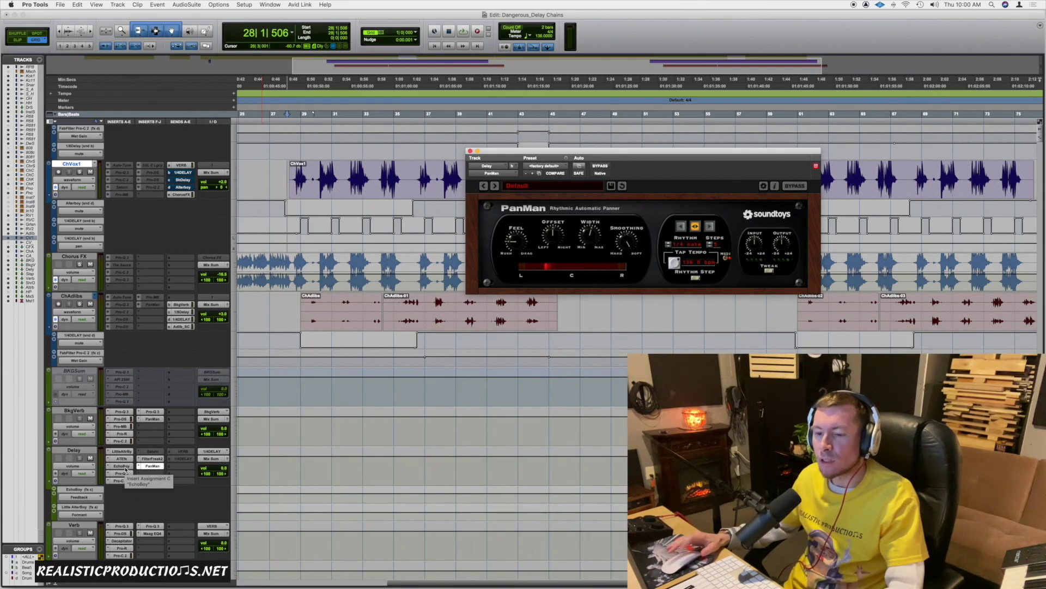
pyautogui.click(123, 467)
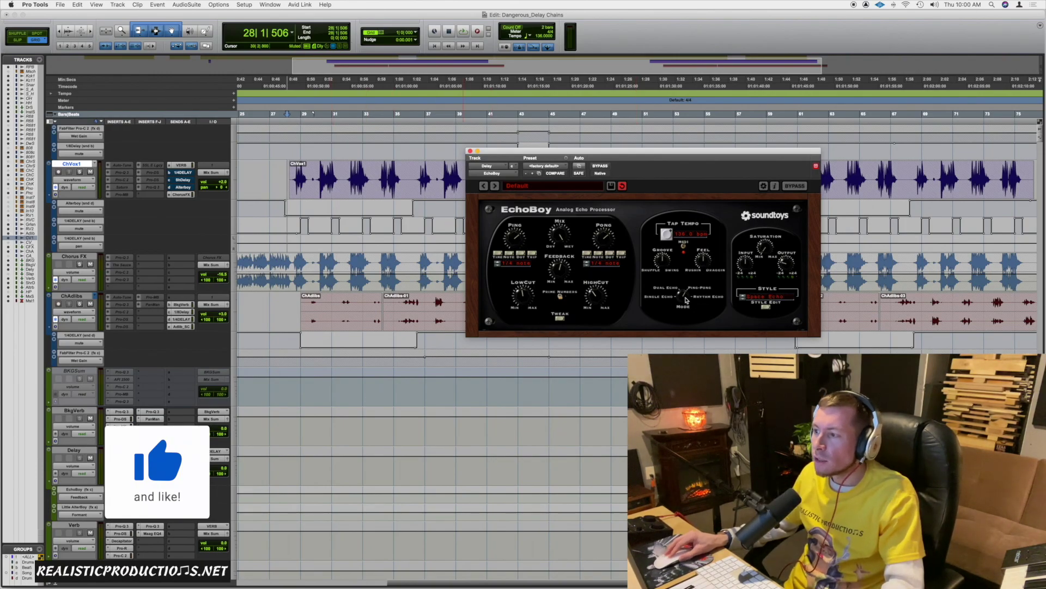
pyautogui.moveTo(685, 299); pyautogui.dragTo(676, 319)
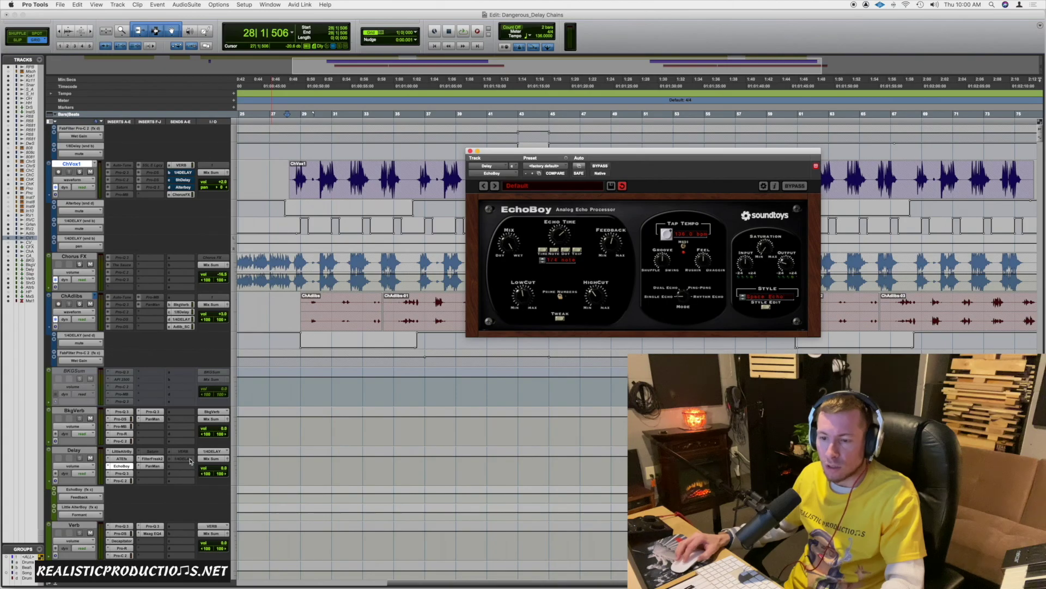
# Reopen PanMan on the Delay track, look through its rhythm options, and set its panning mode to LFO.
pyautogui.click(153, 467)
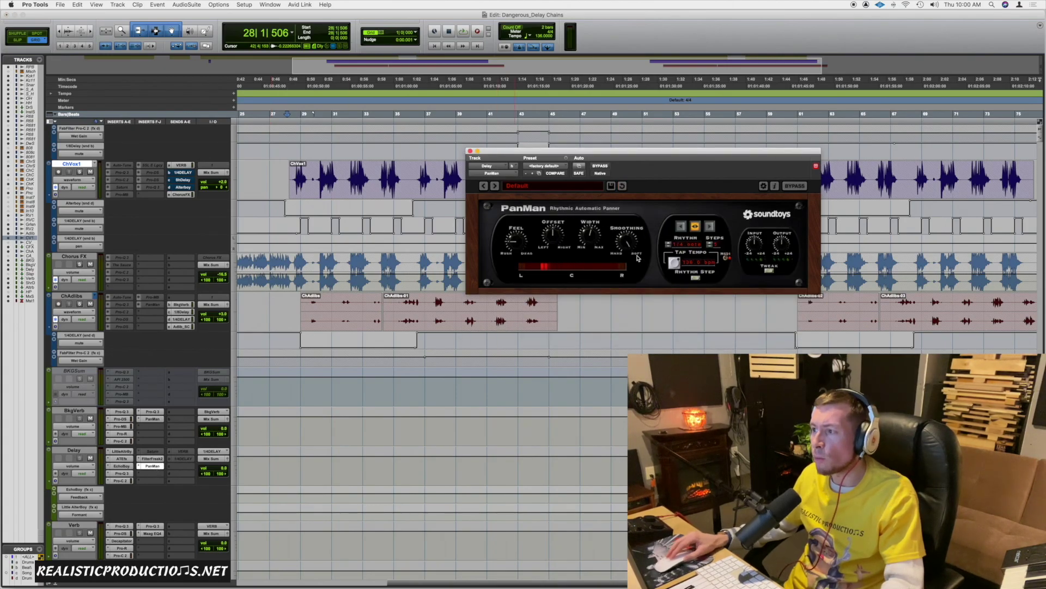
pyautogui.moveTo(653, 156); pyautogui.dragTo(623, 180)
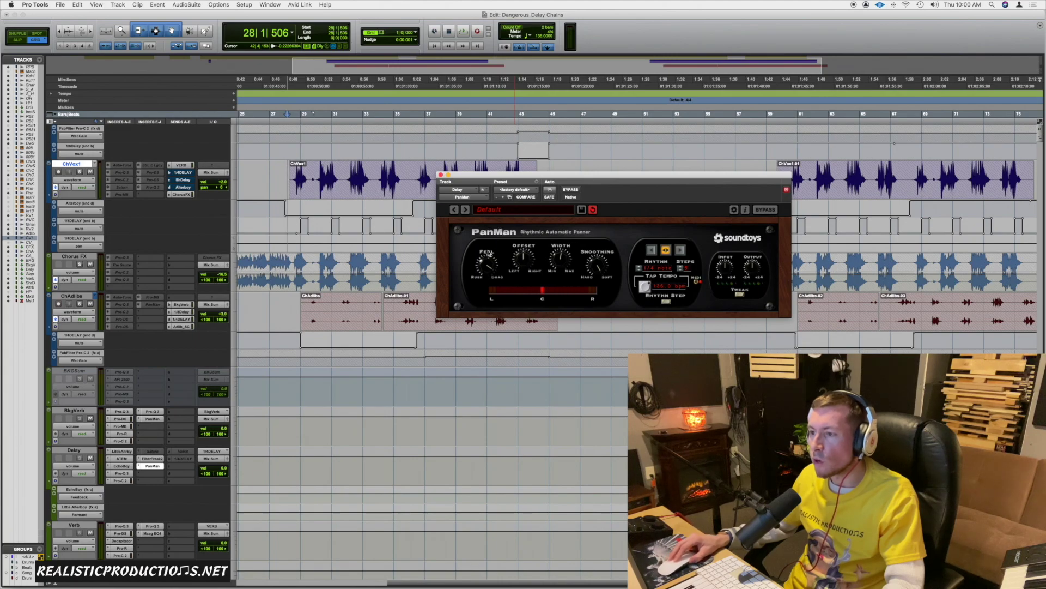
pyautogui.click(668, 270)
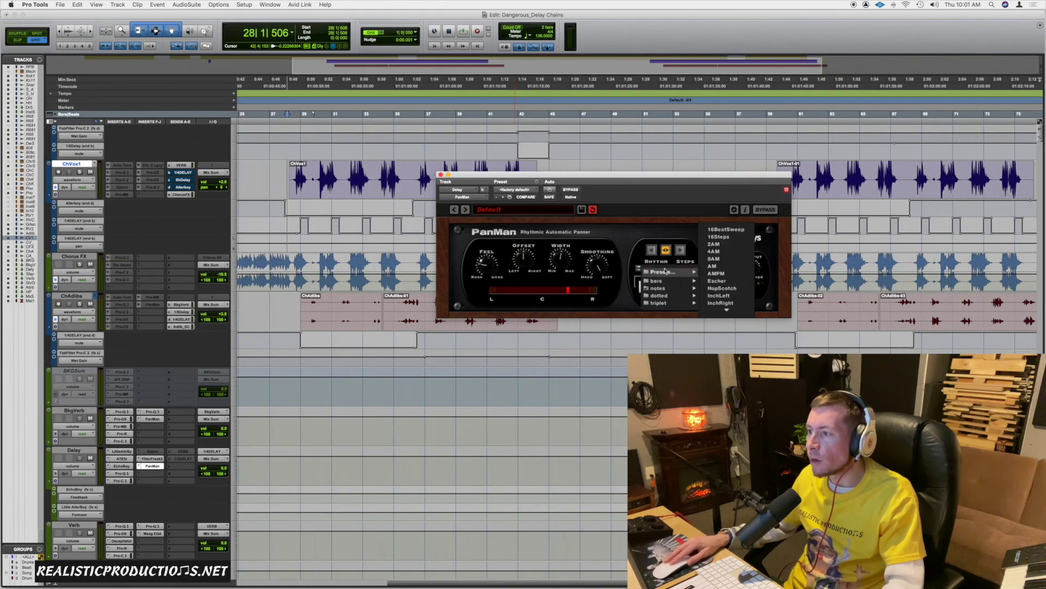
pyautogui.click(639, 264)
pyautogui.click(666, 297)
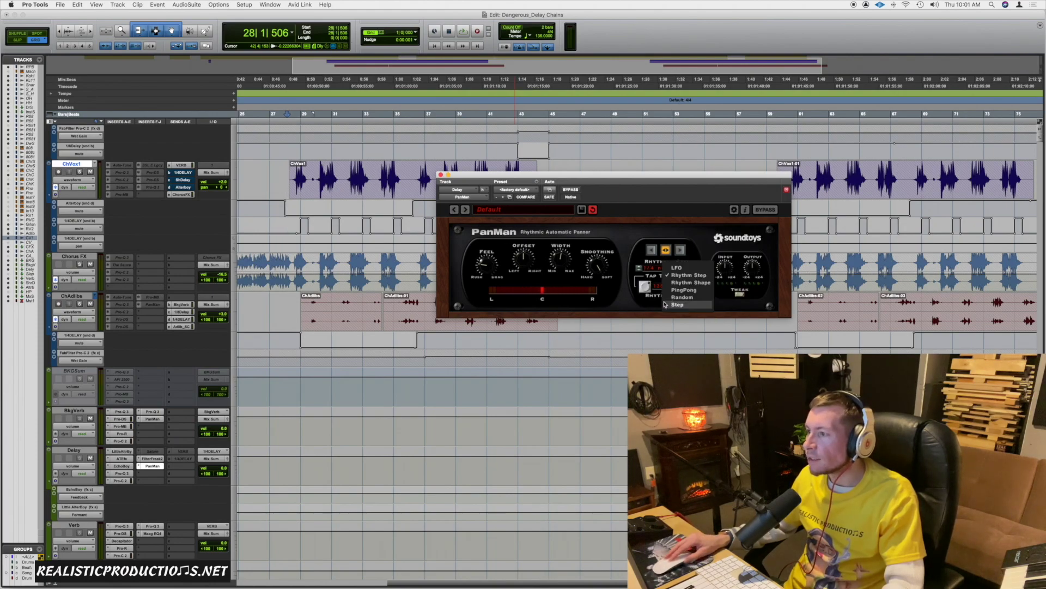
pyautogui.click(674, 274)
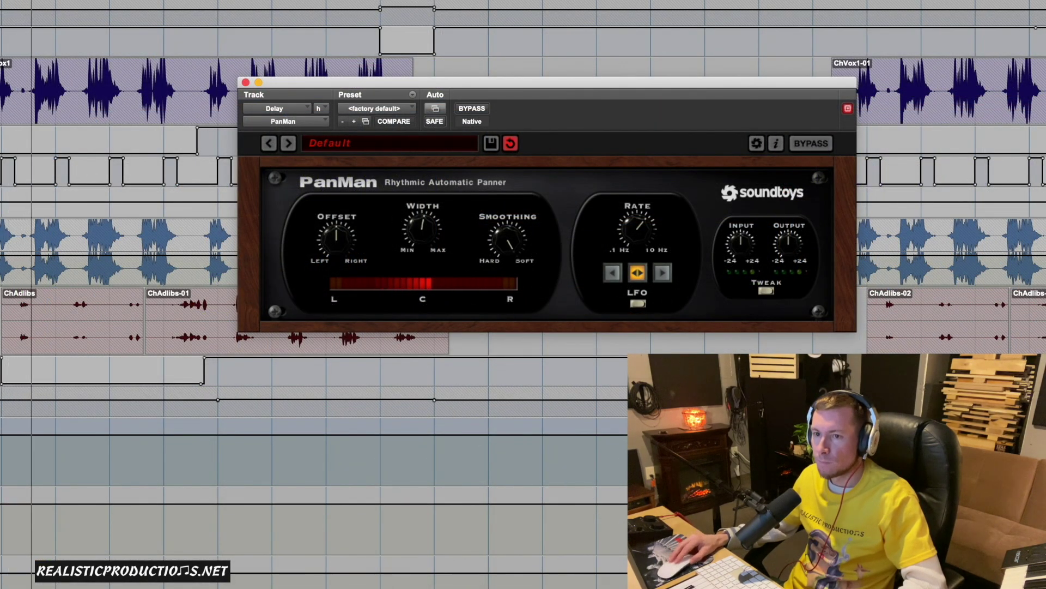
# Lower PanMan's LFO rate while the vocal plays, and switch the panning mode back to Rhythm Step.
pyautogui.click(719, 235)
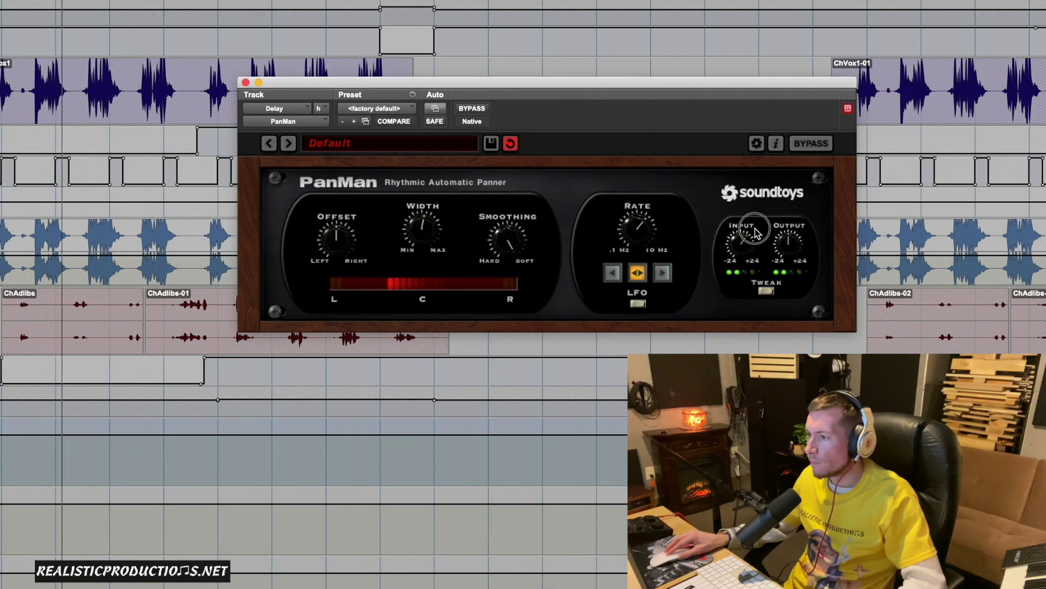
pyautogui.moveTo(616, 231); pyautogui.dragTo(629, 284)
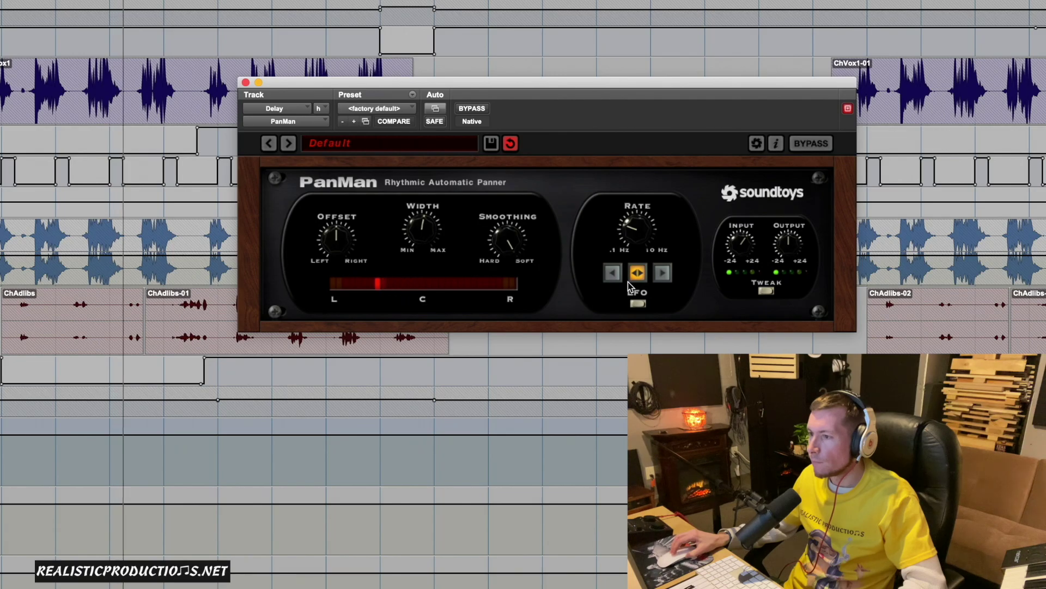
pyautogui.click(634, 235)
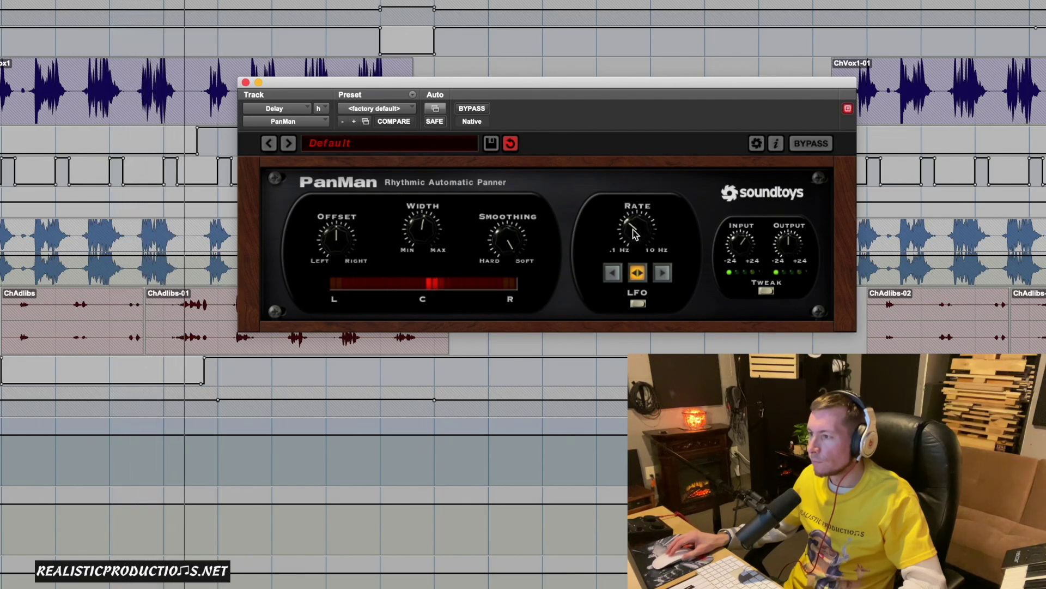
pyautogui.click(640, 304)
pyautogui.click(676, 257)
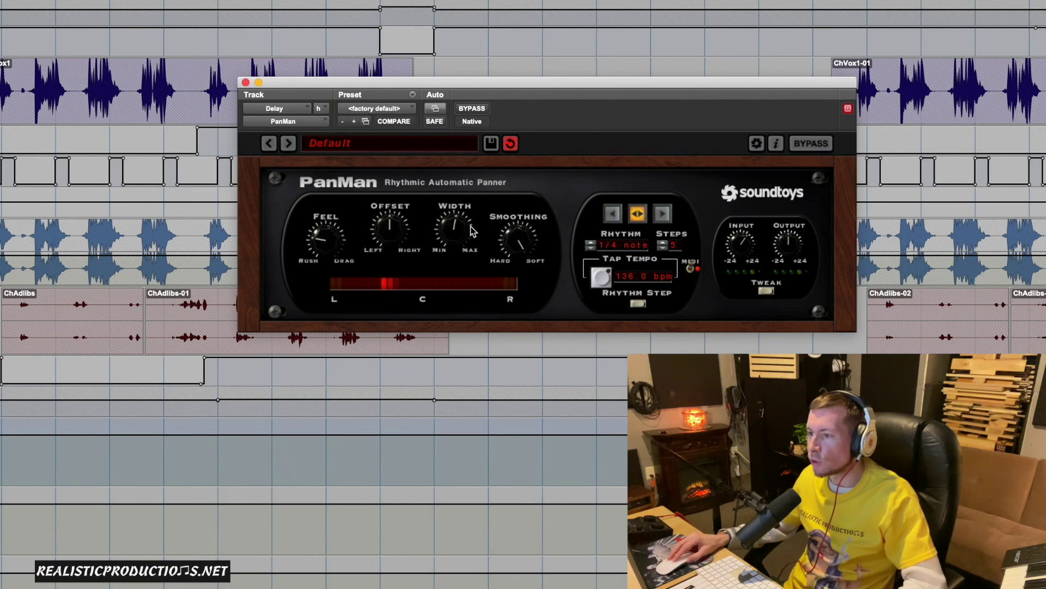
# Set PanMan's rhythm to 1/8th, trying the maximum width before narrowing it to a low setting.
pyautogui.moveTo(459, 232); pyautogui.dragTo(479, 158)
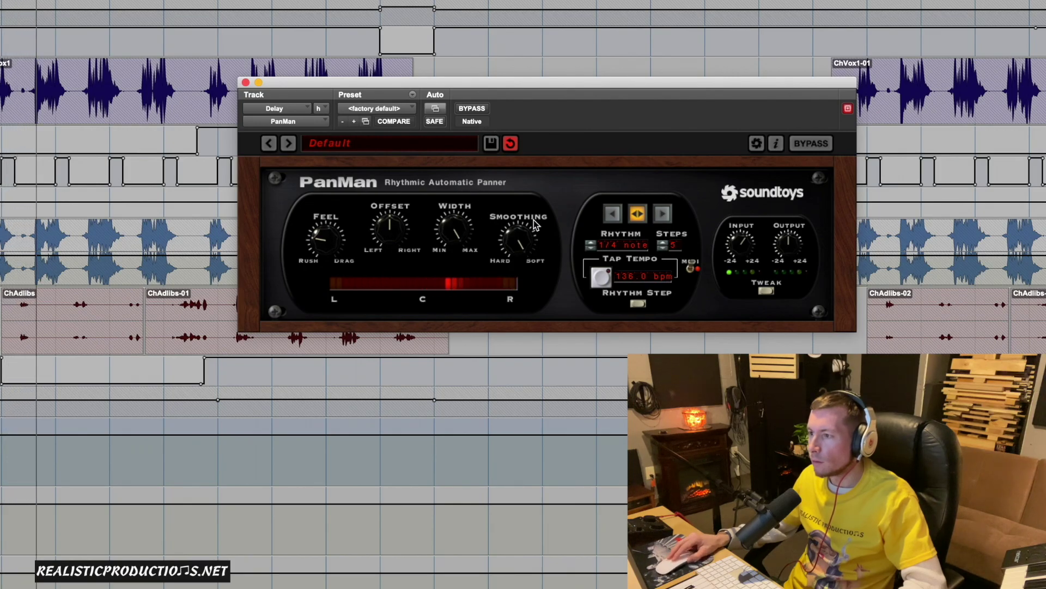
pyautogui.click(590, 248)
pyautogui.click(592, 250)
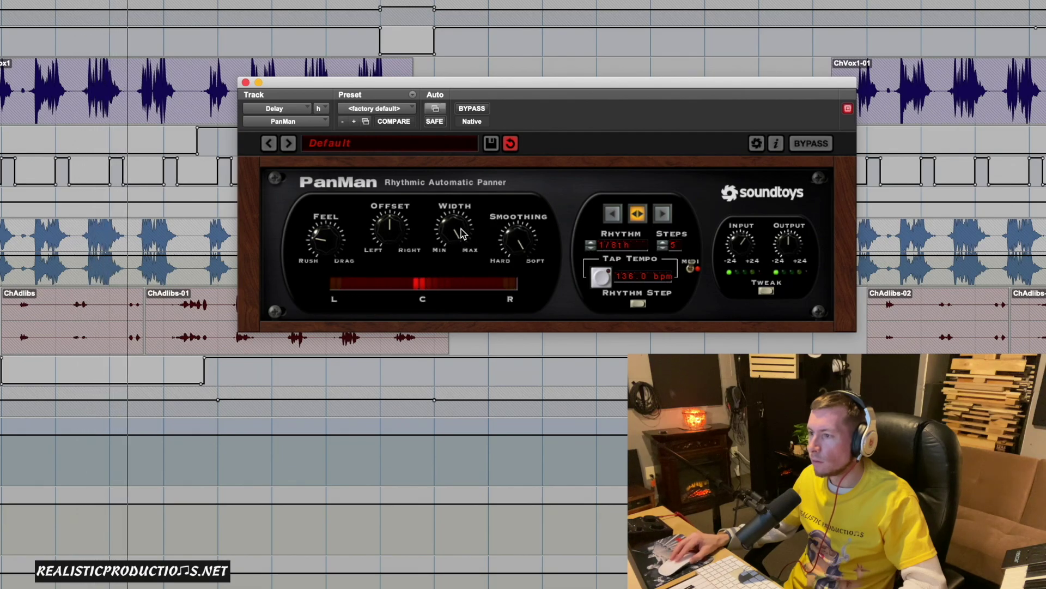
pyautogui.moveTo(462, 236); pyautogui.dragTo(455, 332)
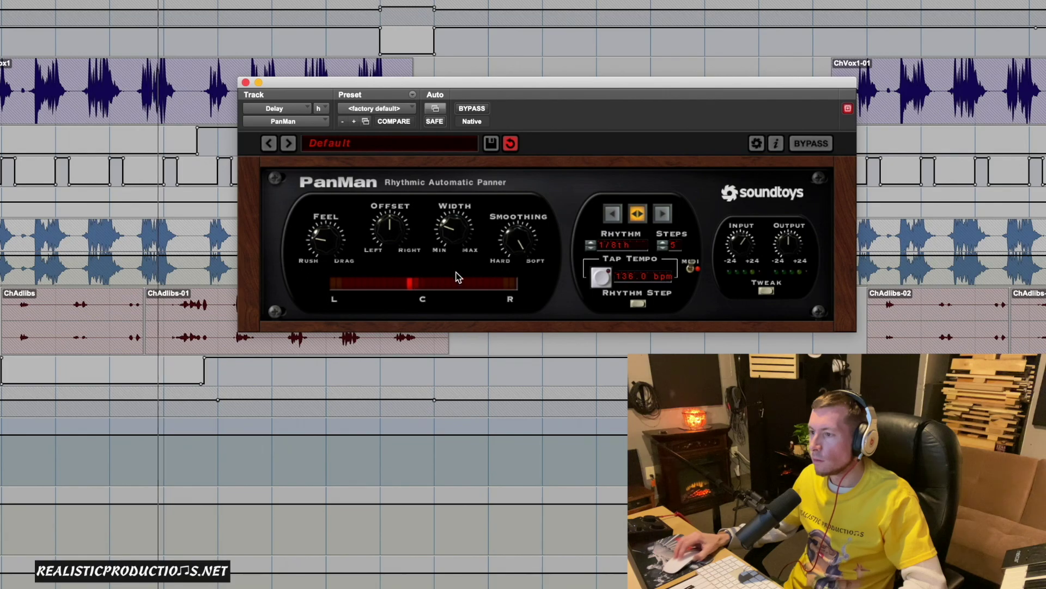
# Widen PanMan's panning to the maximum width and turn its smoothing toward hard while the vocal plays.
pyautogui.click(456, 238)
pyautogui.moveTo(456, 238); pyautogui.dragTo(504, 98)
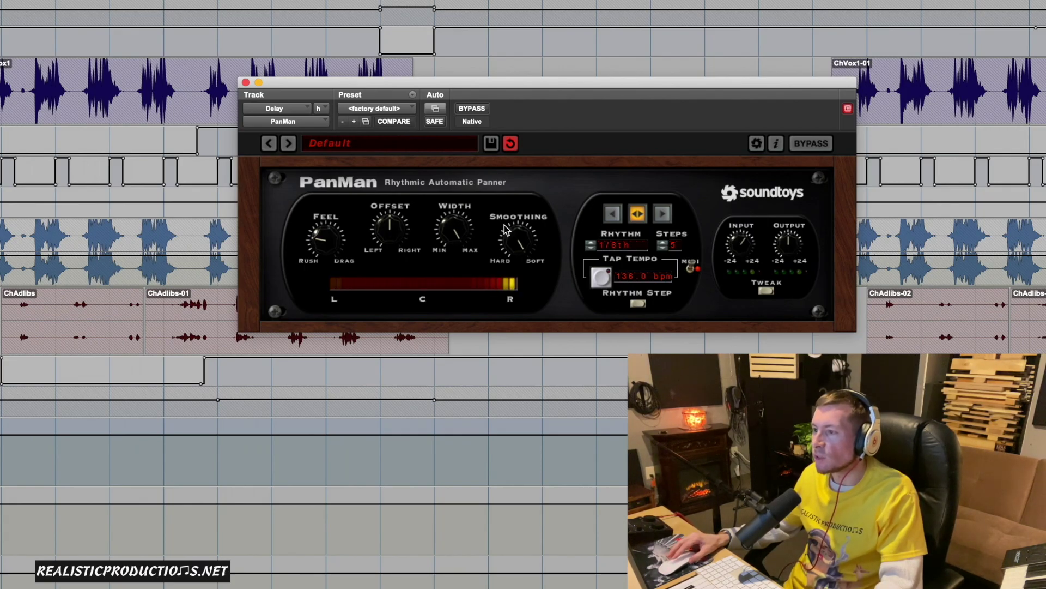
pyautogui.moveTo(519, 243); pyautogui.dragTo(508, 378)
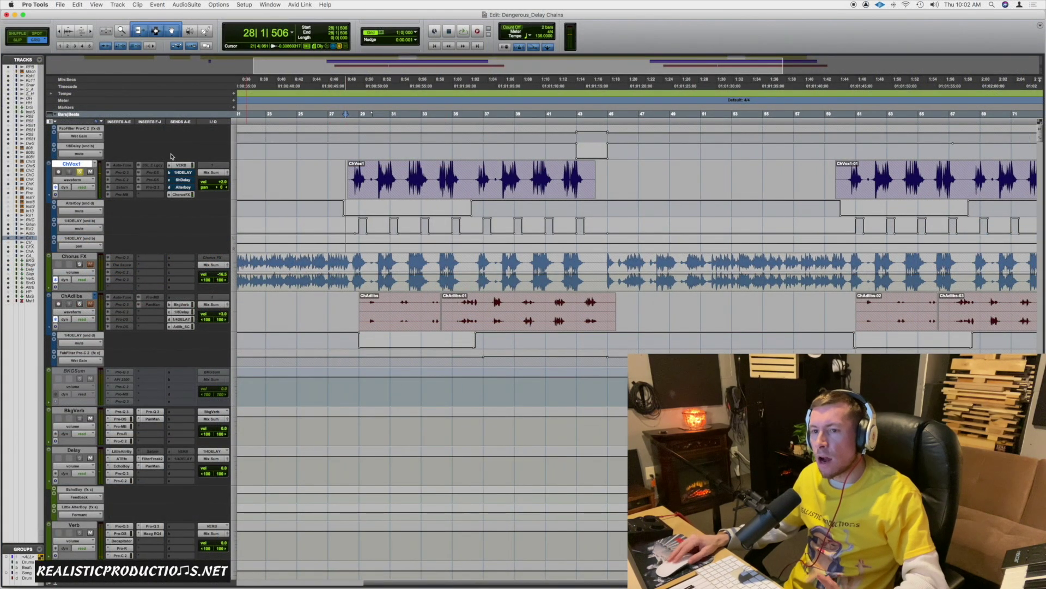
# Raise the Delay track's VERB send level during playback, then back it off slightly to blend reverb into the delay.
pyautogui.click(181, 452)
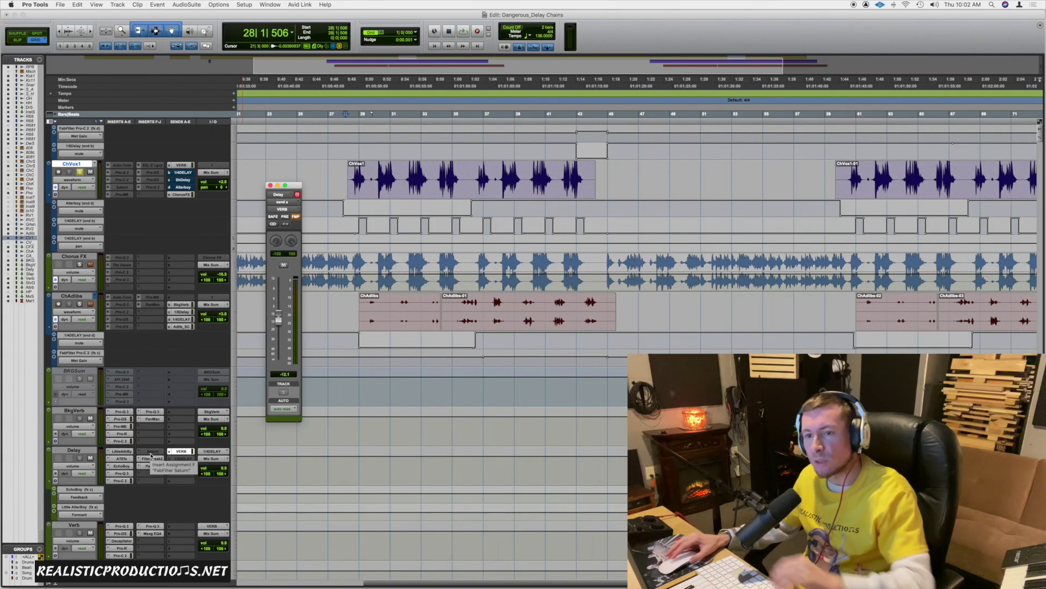
pyautogui.scroll(-1, 206, 426)
pyautogui.press('space')
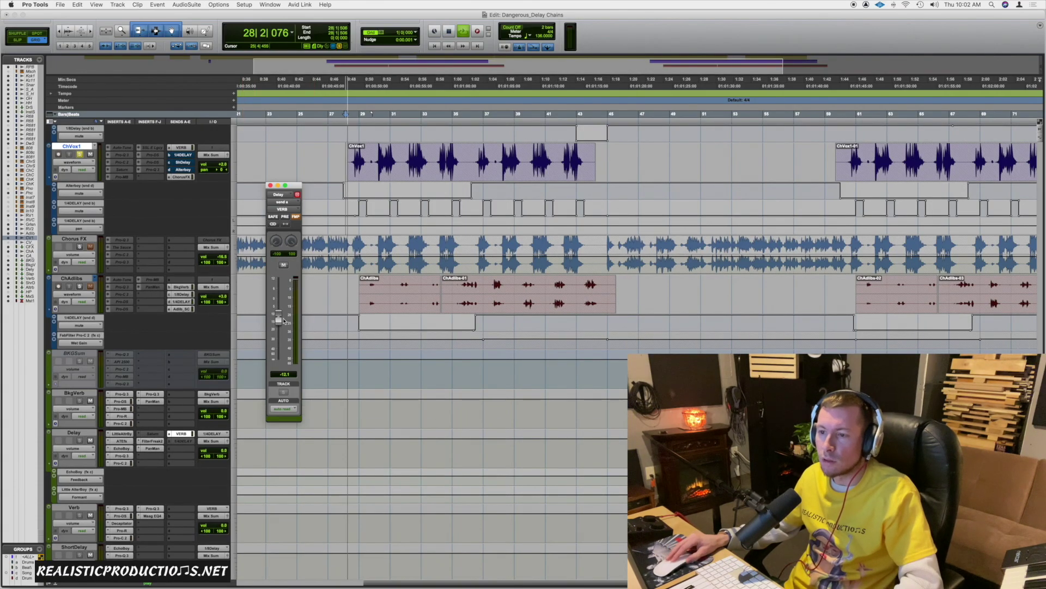
pyautogui.moveTo(279, 318); pyautogui.dragTo(281, 311)
pyautogui.click(246, 230)
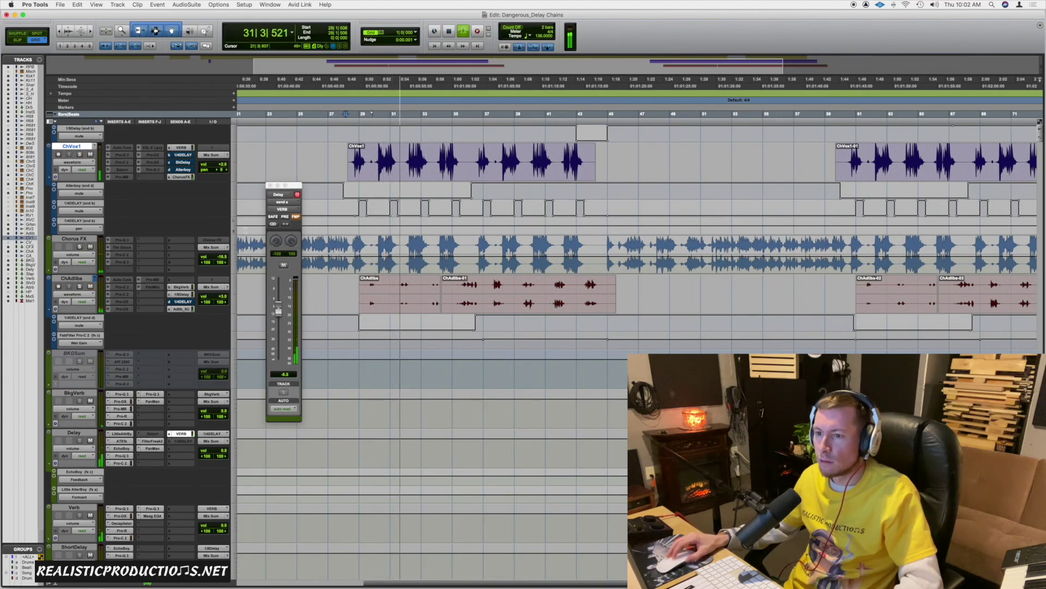
pyautogui.moveTo(279, 312); pyautogui.dragTo(278, 317)
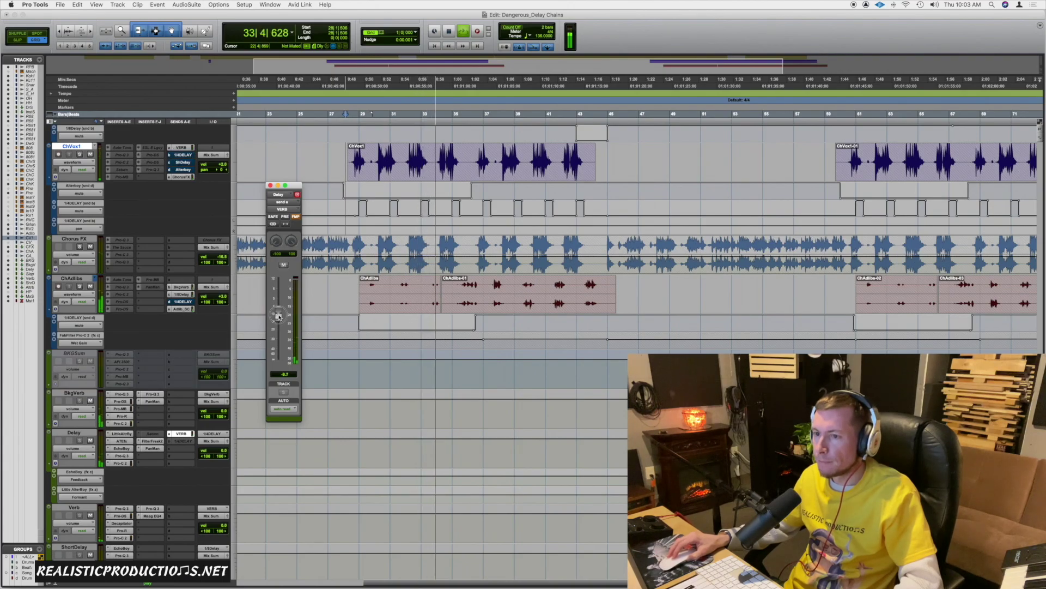
pyautogui.moveTo(222, 450); pyautogui.dragTo(223, 443)
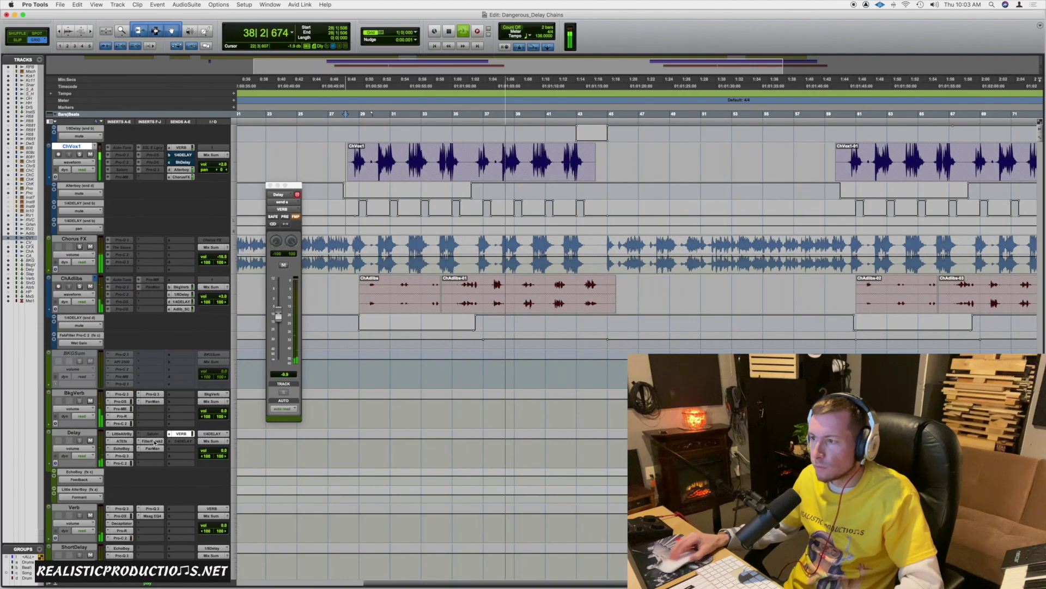
# Check FilterFreak2 on the Delay track, stop playback, and close the plug-in and VERB send windows.
pyautogui.click(152, 440)
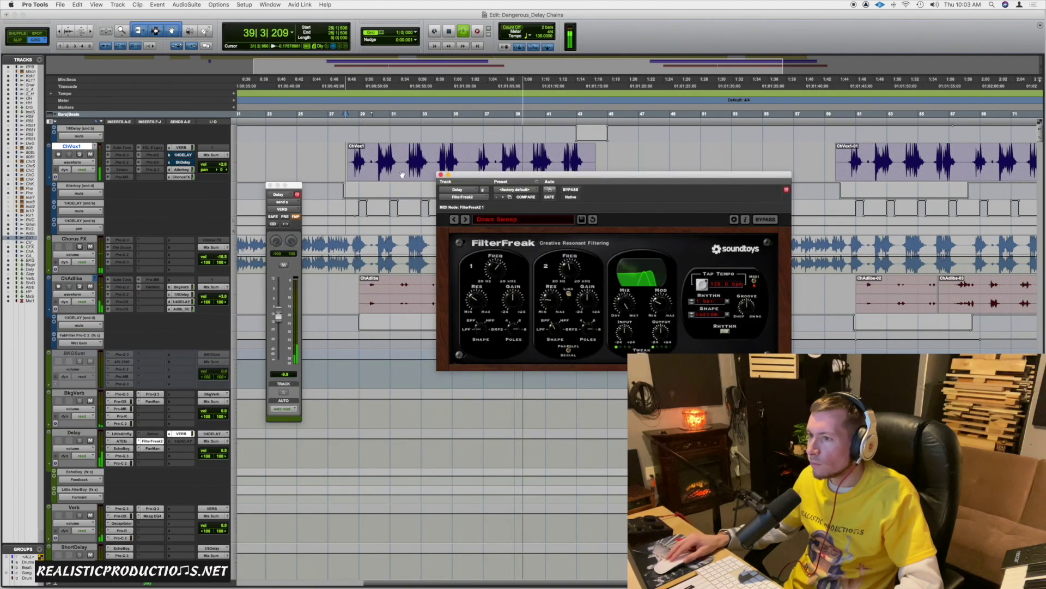
pyautogui.click(441, 175)
pyautogui.press('space')
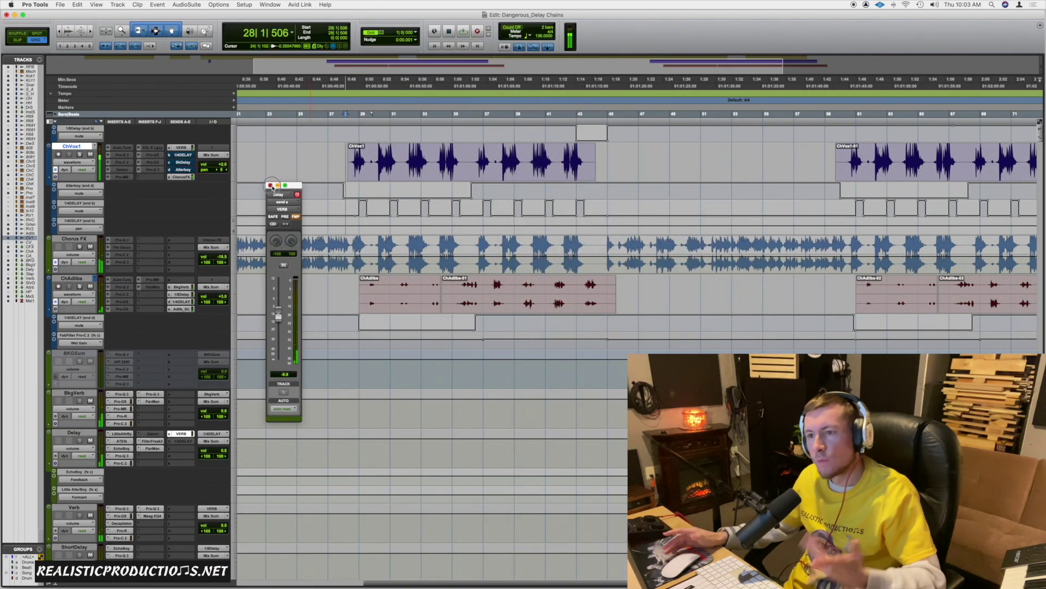
pyautogui.click(270, 185)
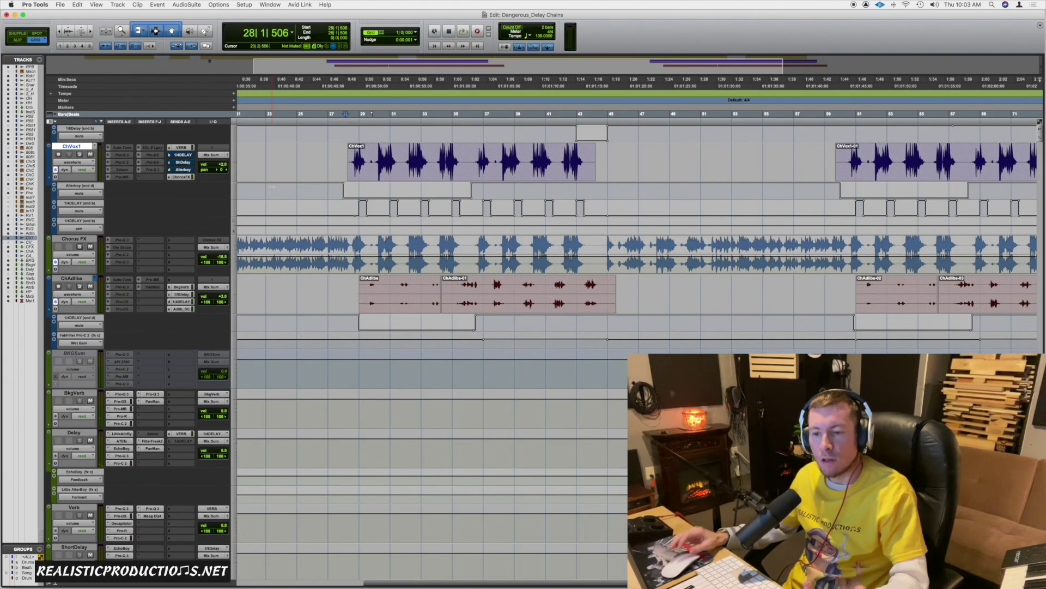
# Insert the stereo SoundToys MicroShift plug-in in the empty slot after PanMan on the Delay track.
pyautogui.click(152, 458)
pyautogui.moveTo(185, 457)
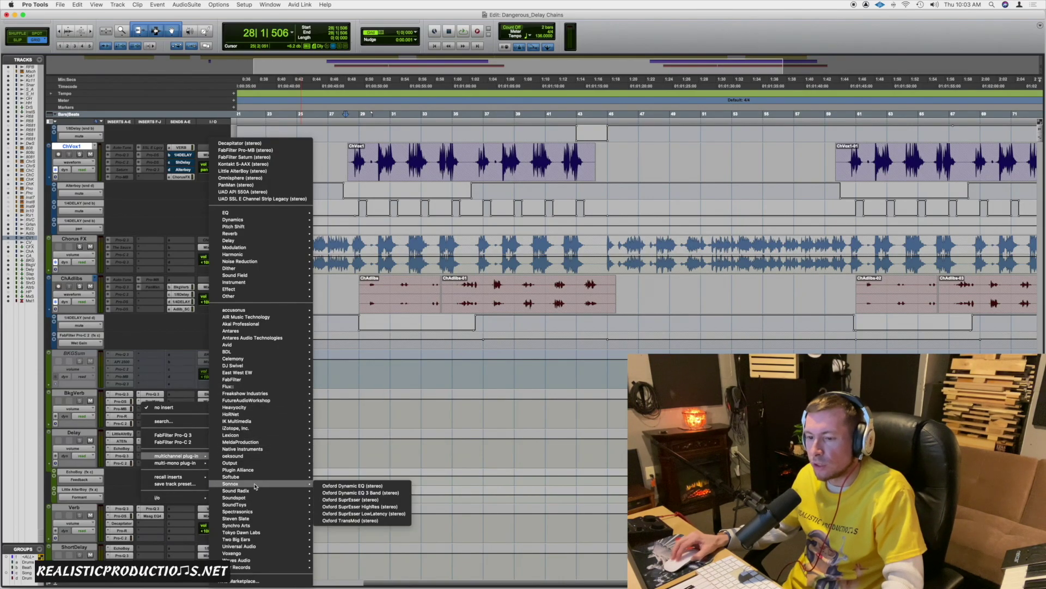
pyautogui.moveTo(252, 504)
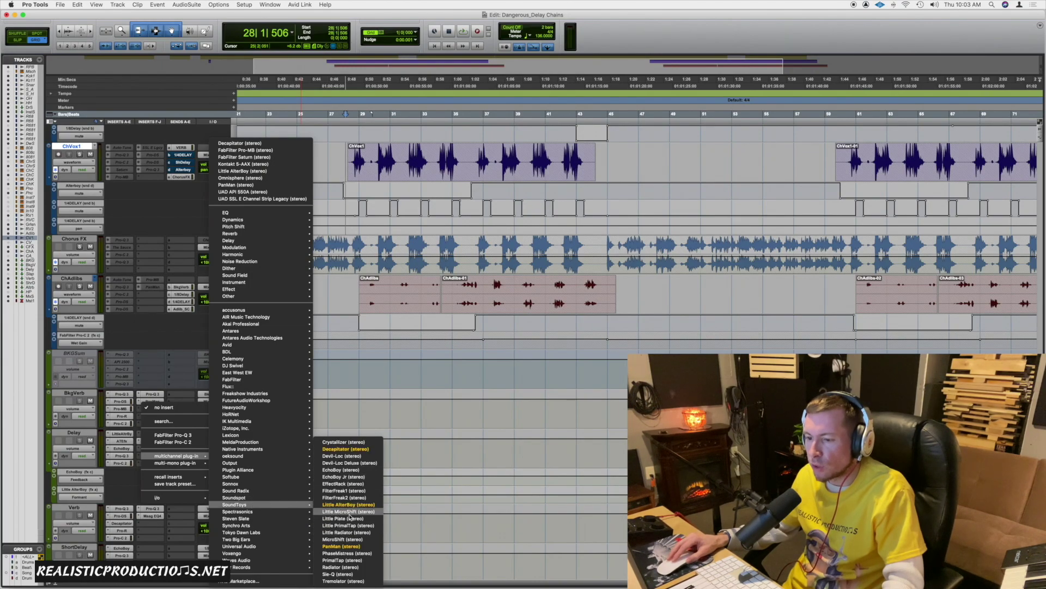
pyautogui.click(346, 542)
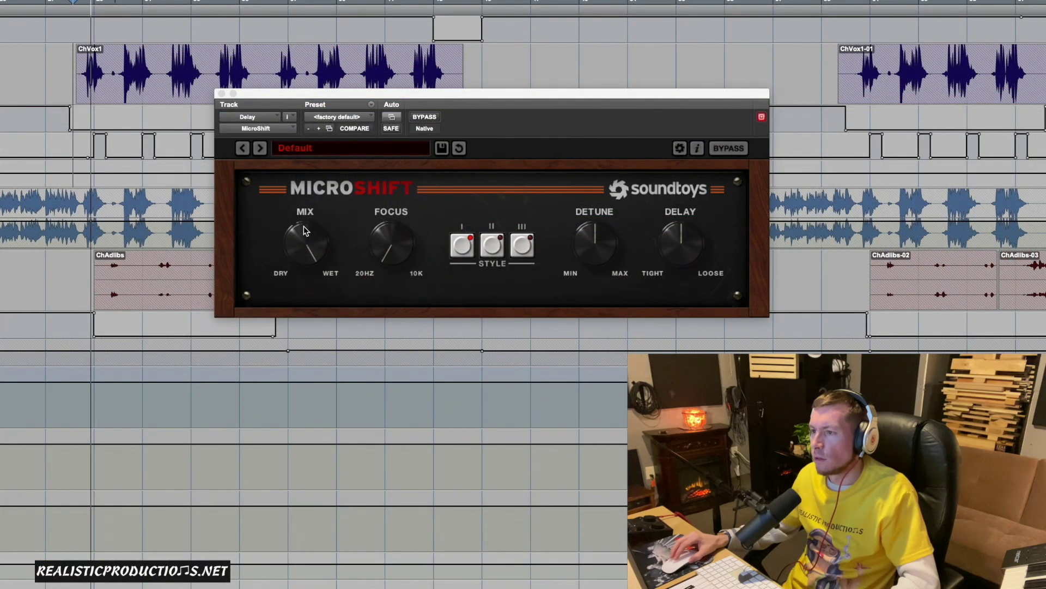
# Load MicroShift's AcousGtr CleanWide preset, switch it to style I, and raise the detune, delay and focus.
pyautogui.click(260, 149)
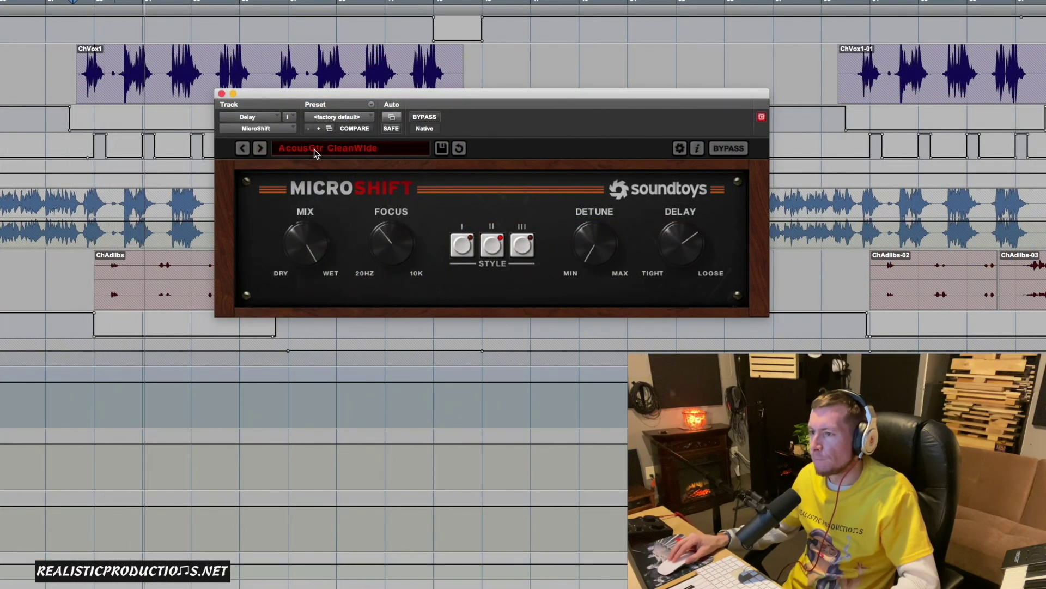
pyautogui.moveTo(596, 248); pyautogui.dragTo(601, 217)
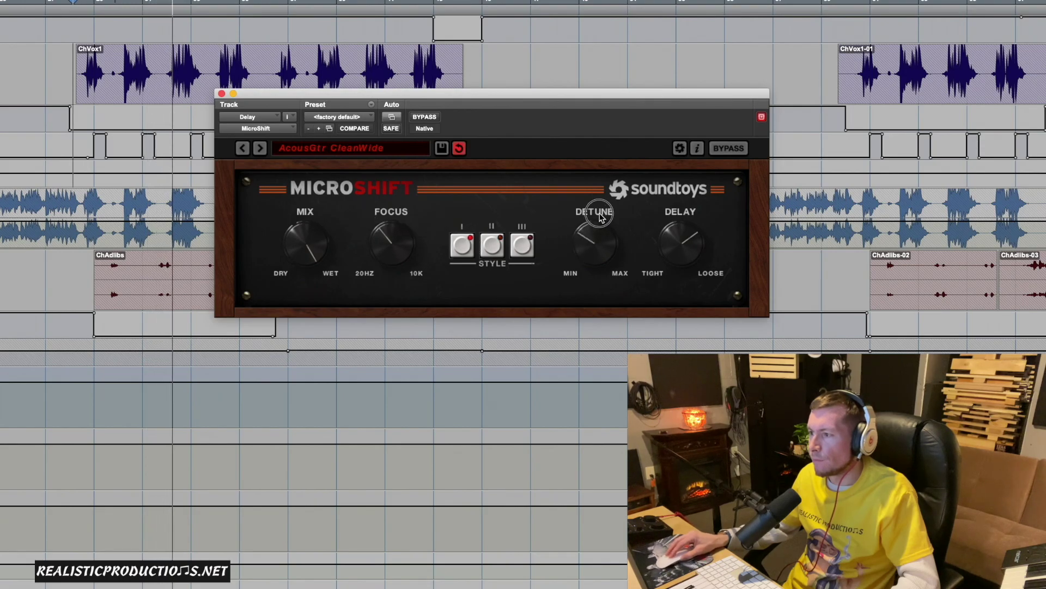
pyautogui.moveTo(675, 227); pyautogui.dragTo(676, 217)
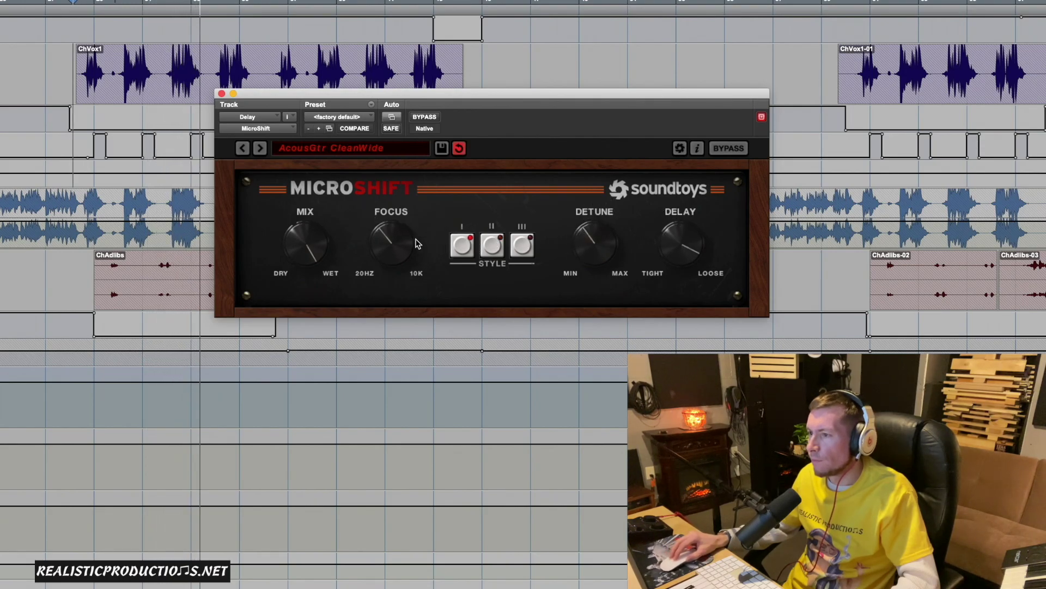
pyautogui.moveTo(418, 243); pyautogui.dragTo(409, 224)
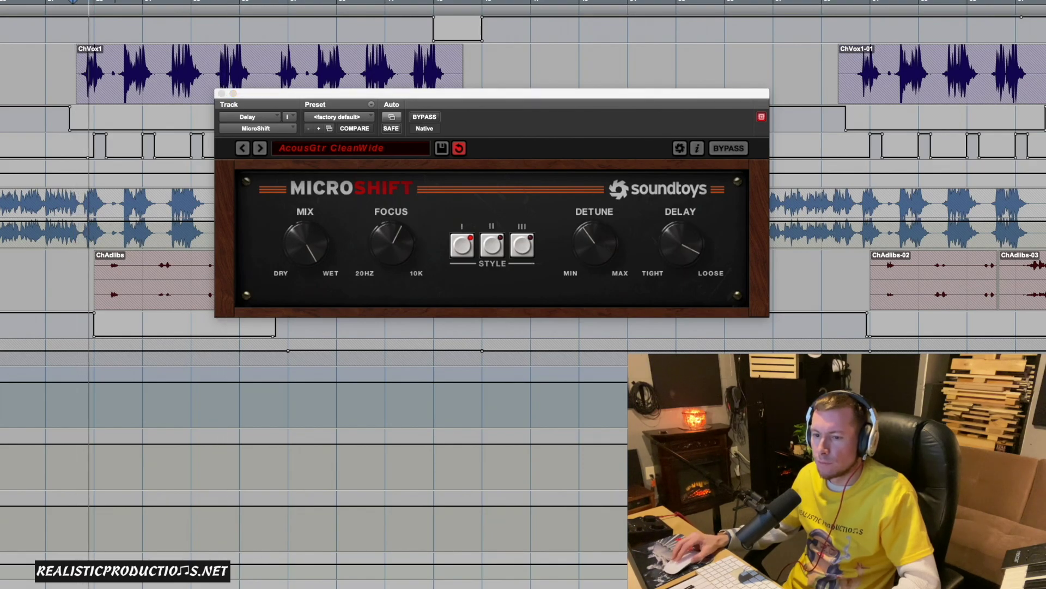
# Raise EchoBoy's output level to about -0.5 dB on the Delay track, and close the plug-in window.
pyautogui.click(381, 384)
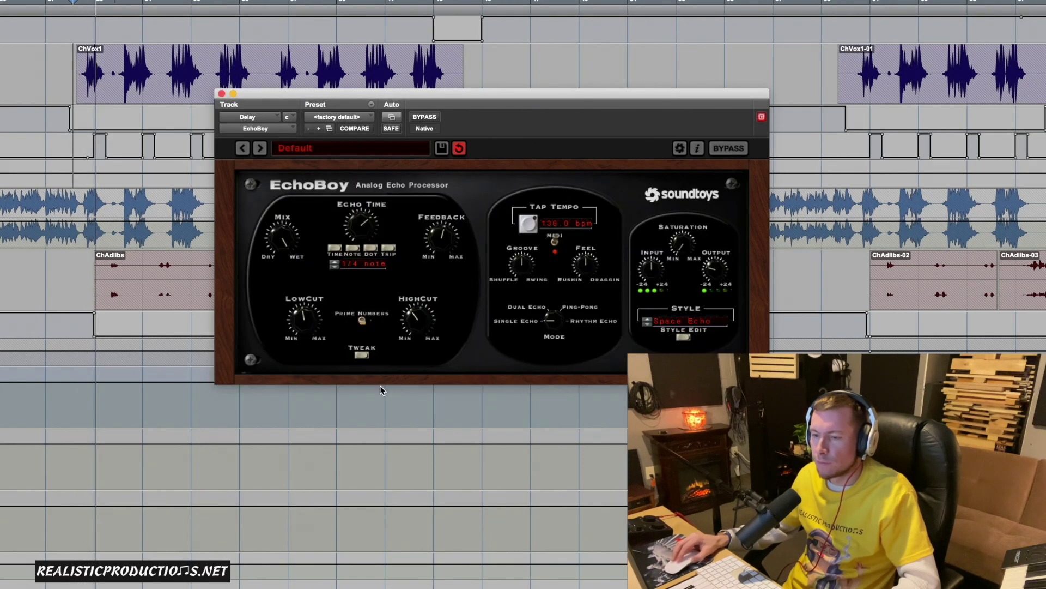
pyautogui.click(728, 252)
pyautogui.moveTo(728, 252); pyautogui.dragTo(728, 249)
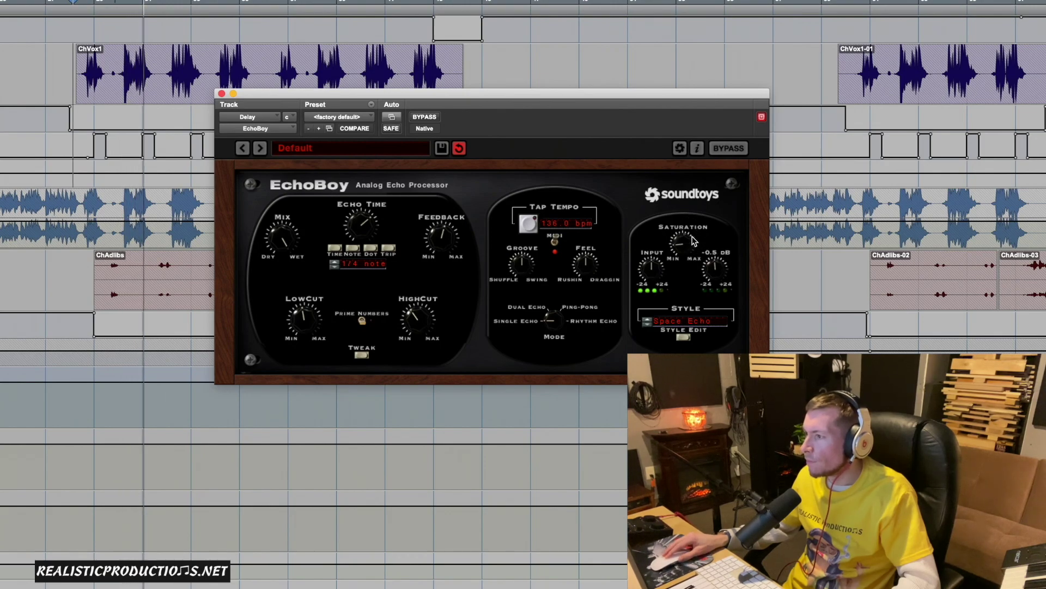
pyautogui.click(221, 94)
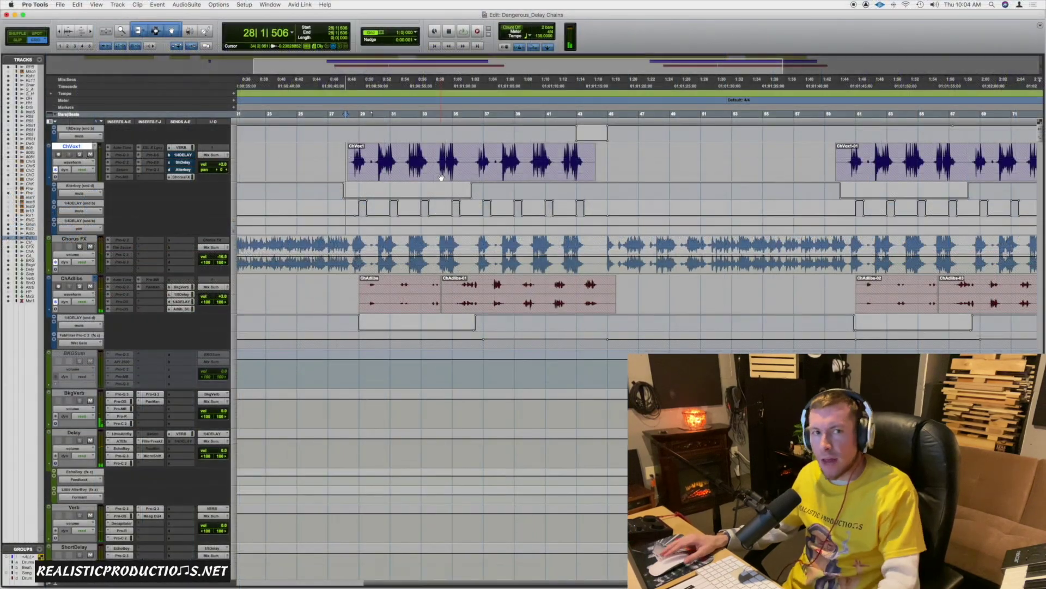
pyautogui.click(138, 457)
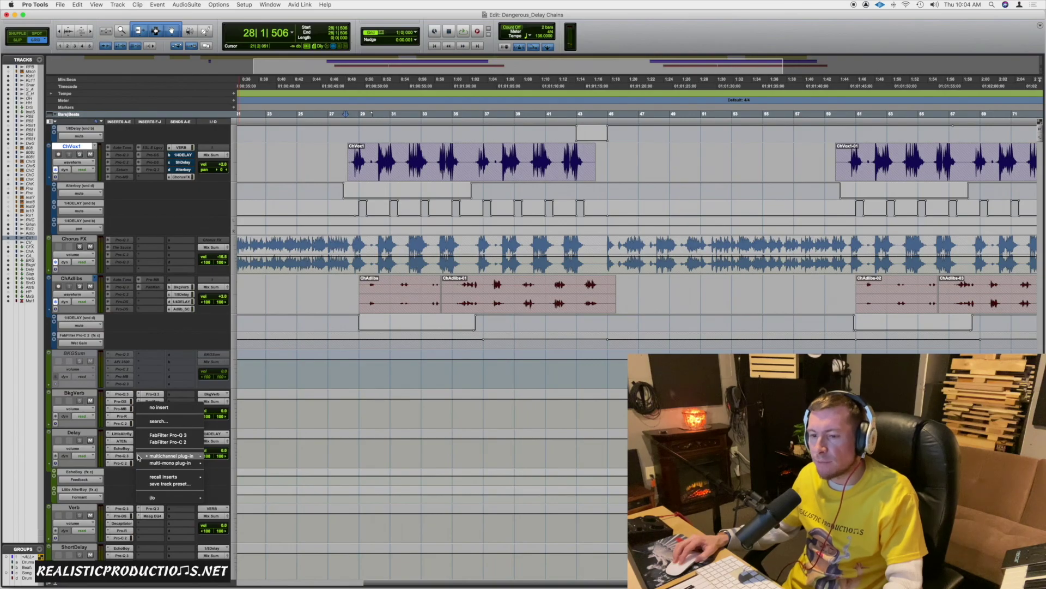
pyautogui.moveTo(138, 457)
pyautogui.moveTo(253, 457)
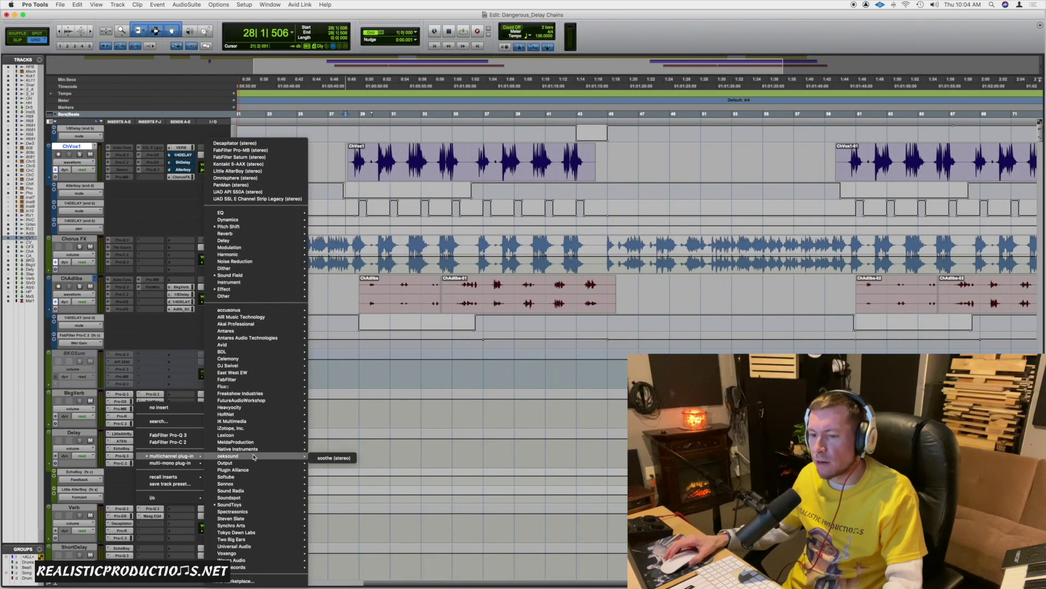
pyautogui.click(445, 420)
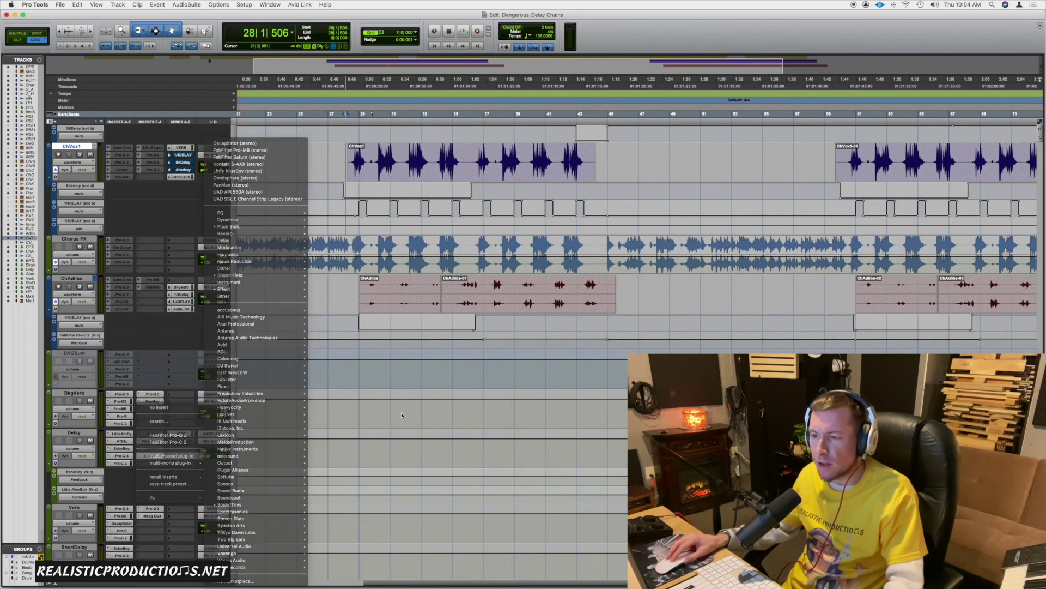